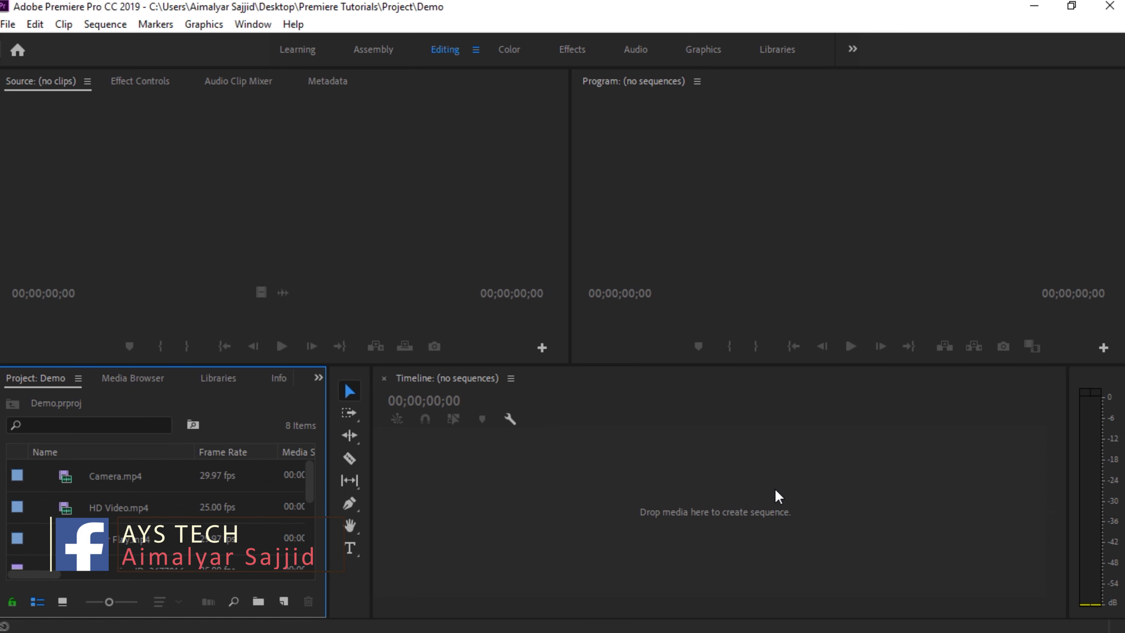
# Step: Create a sequence from HD Video.mp4 in the empty timeline
pyautogui.moveTo(114, 500); pyautogui.dragTo(500, 506)
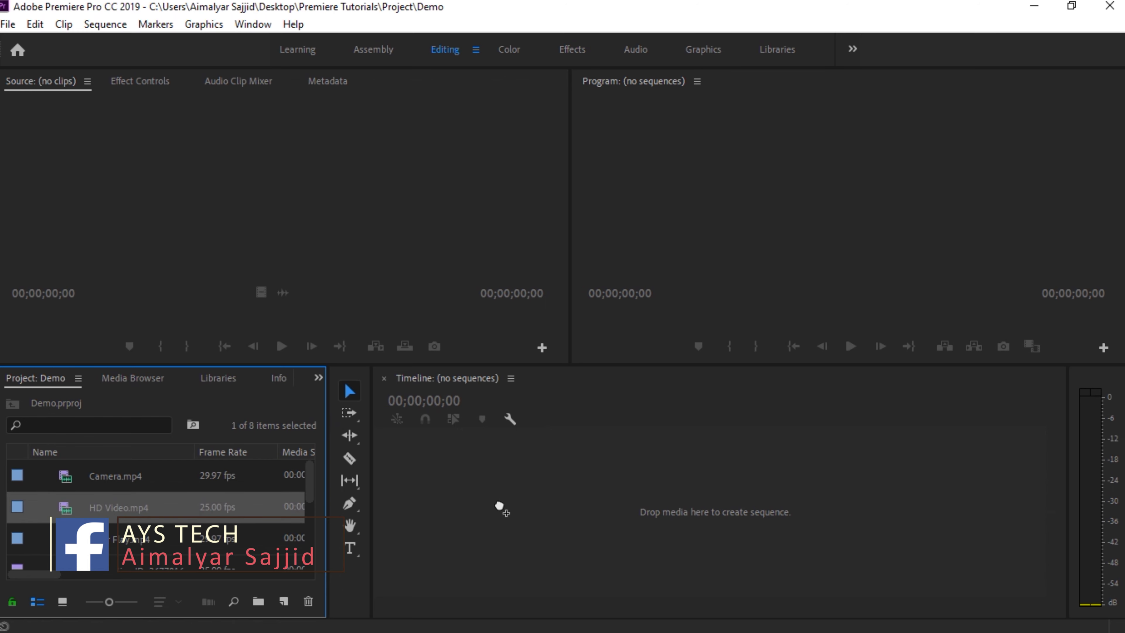
pyautogui.moveTo(499, 506); pyautogui.dragTo(500, 505)
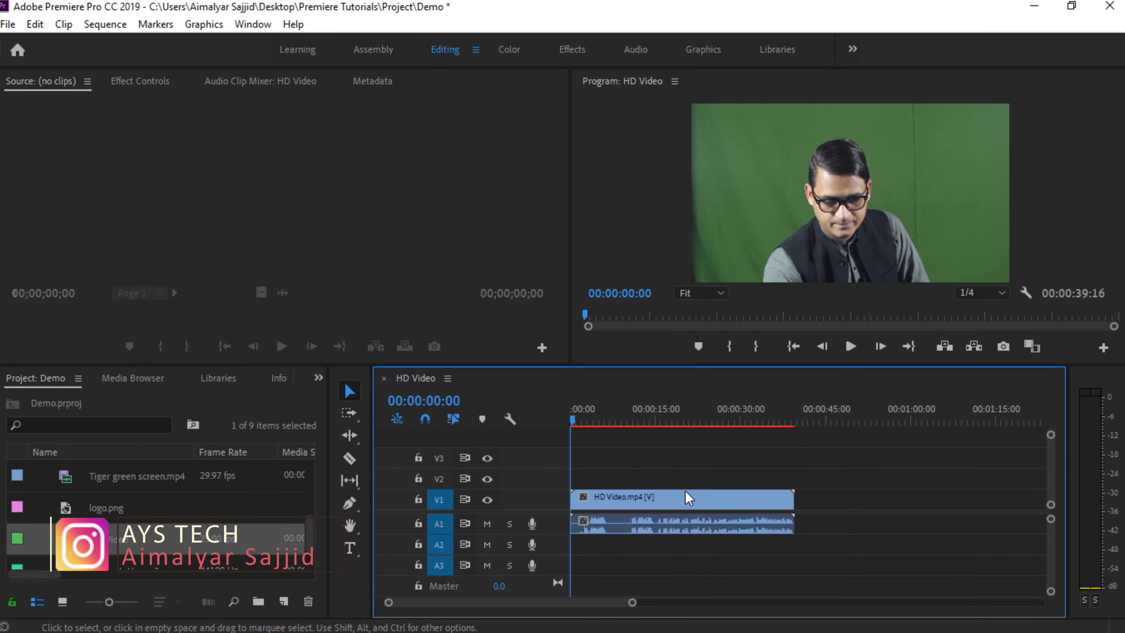
pyautogui.moveTo(633, 604); pyautogui.dragTo(607, 601)
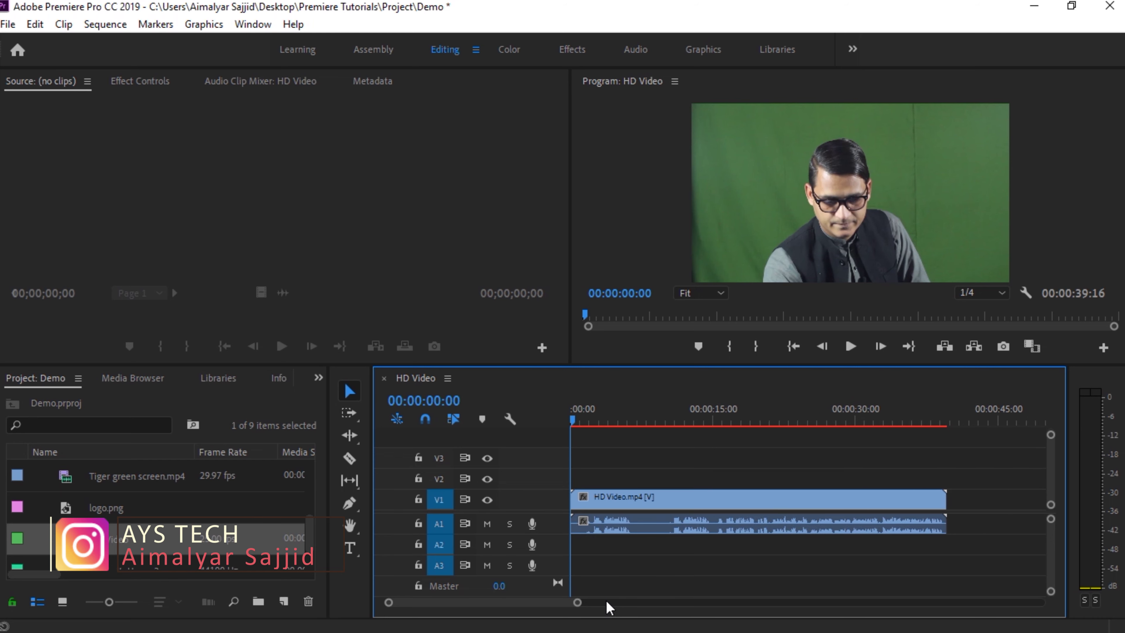
# Step: Split the HD Video.mp4 clip with the Razor tool at 00:00:10:19, 00:00:14:20 and 00:00:21:17
pyautogui.moveTo(580, 417); pyautogui.dragTo(674, 424)
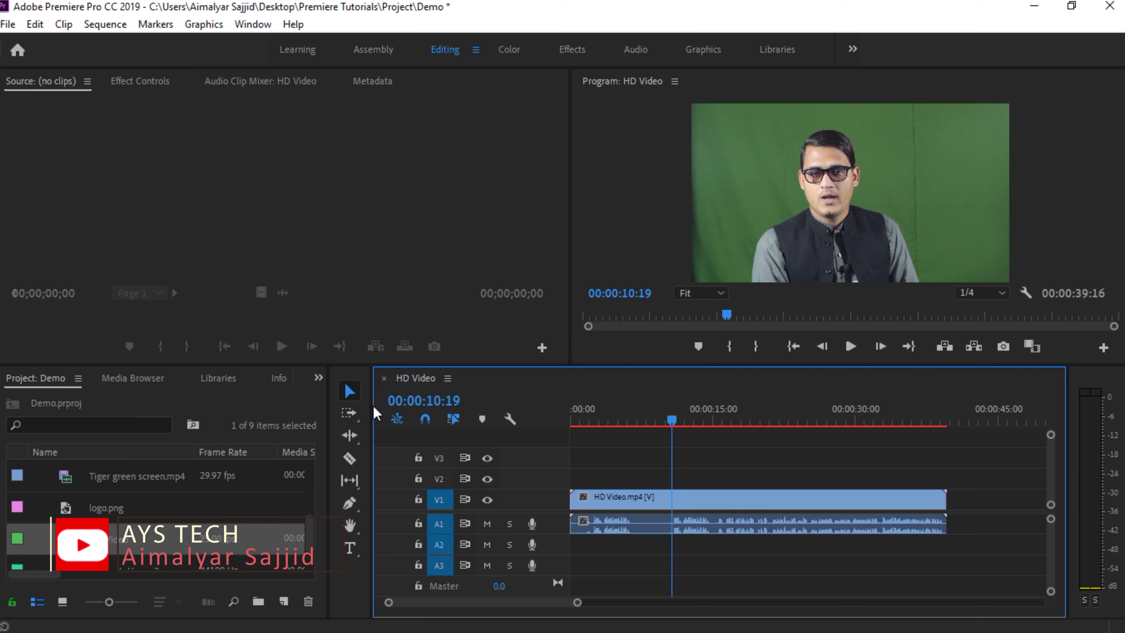
pyautogui.click(349, 458)
pyautogui.click(674, 501)
pyautogui.moveTo(673, 424); pyautogui.dragTo(714, 428)
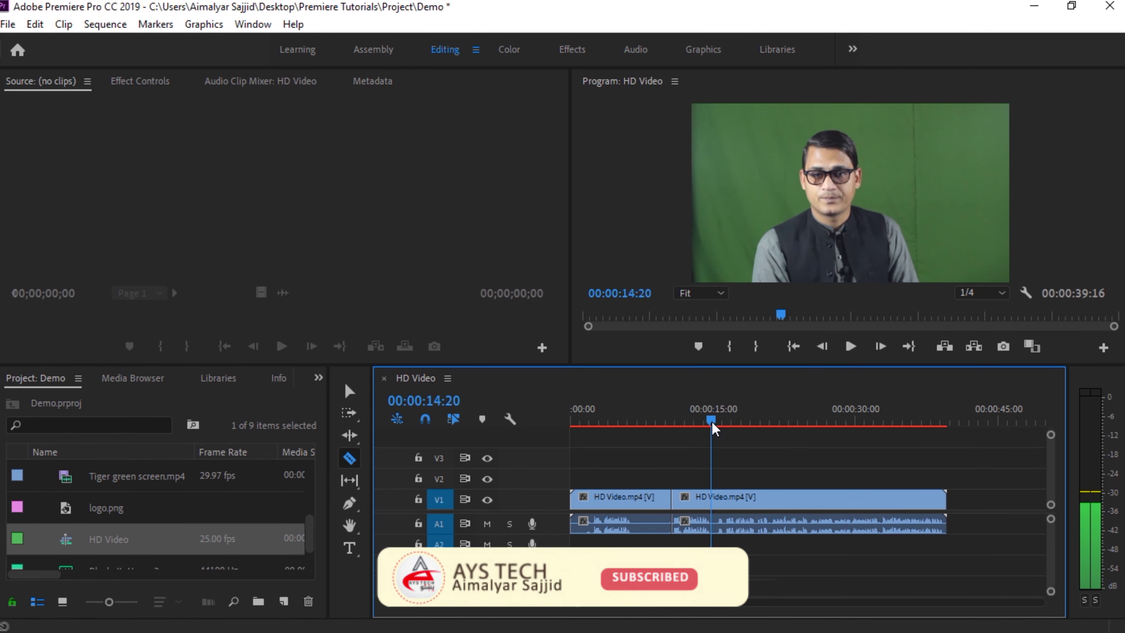
pyautogui.click(713, 497)
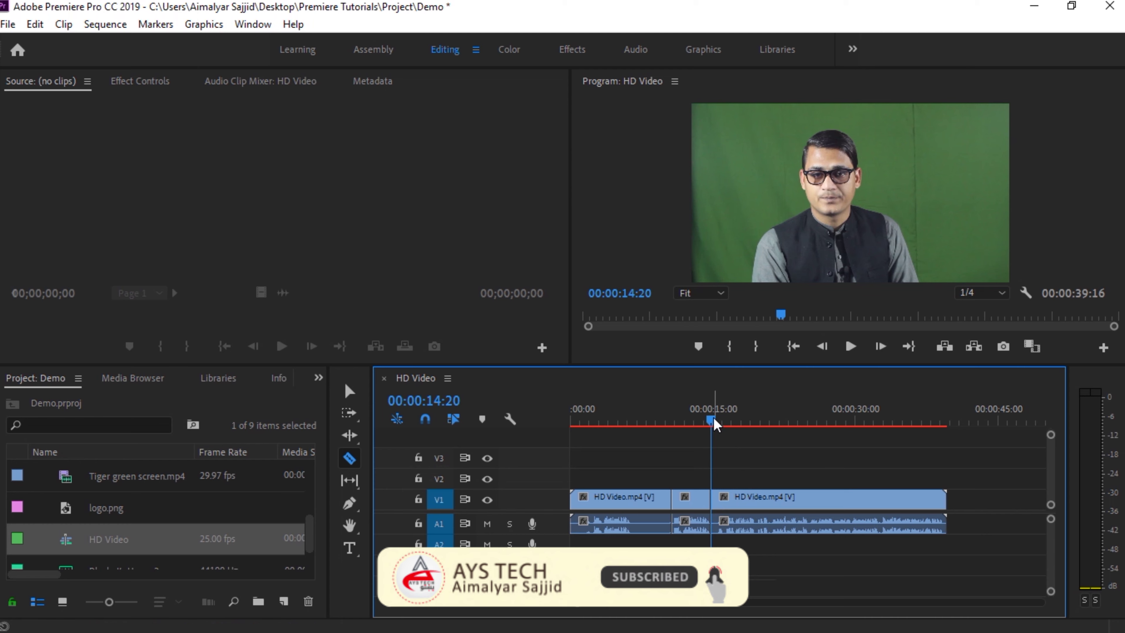
pyautogui.moveTo(711, 426); pyautogui.dragTo(777, 423)
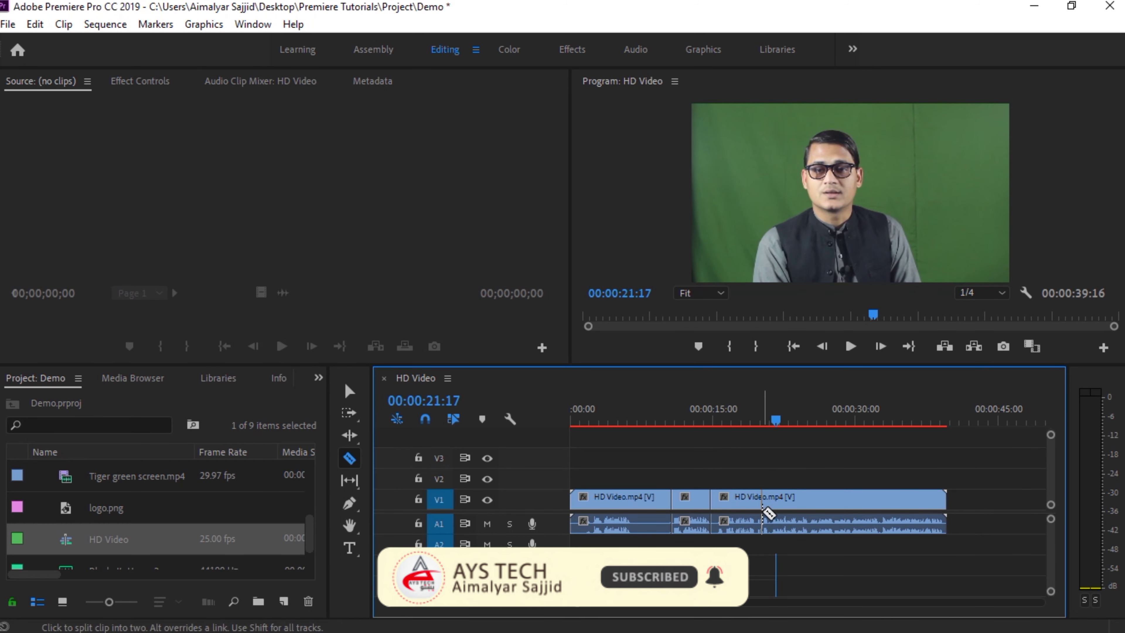
pyautogui.click(776, 501)
# Step: Delete the first and third segments of the split HD Video.mp4 clip
pyautogui.press('v')
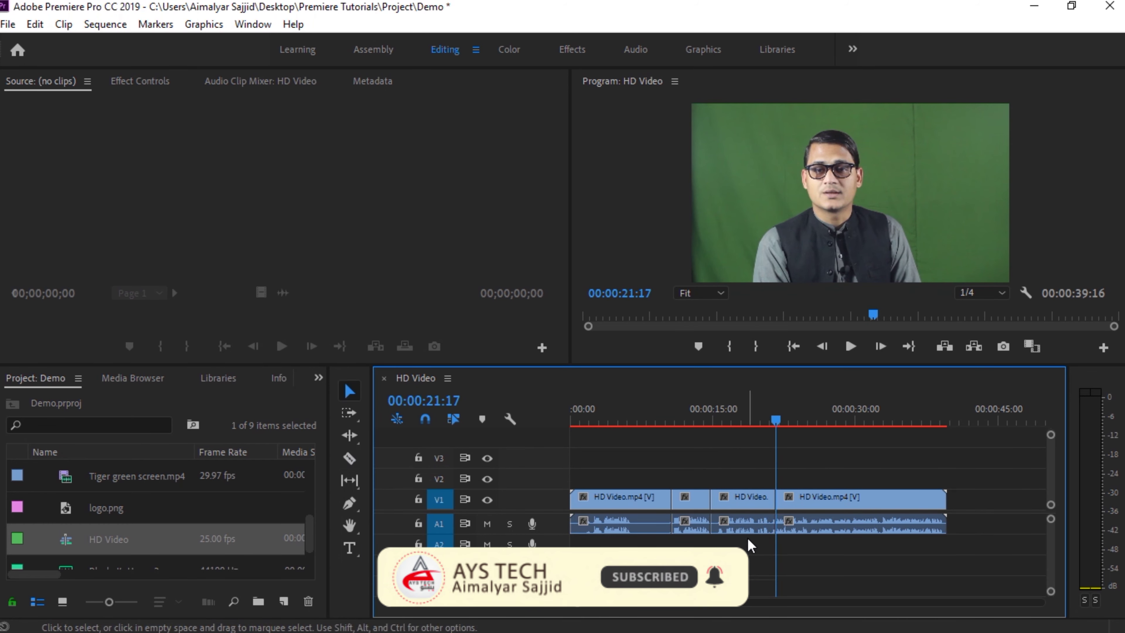
pyautogui.click(626, 496)
pyautogui.press('Delete')
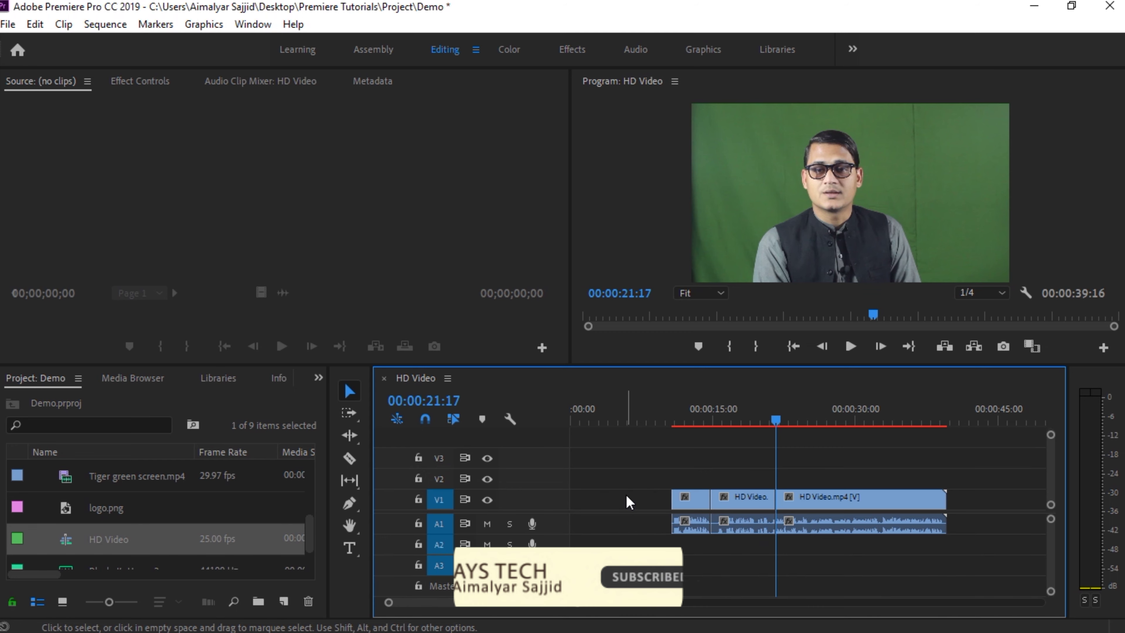
pyautogui.click(751, 497)
pyautogui.press('Delete')
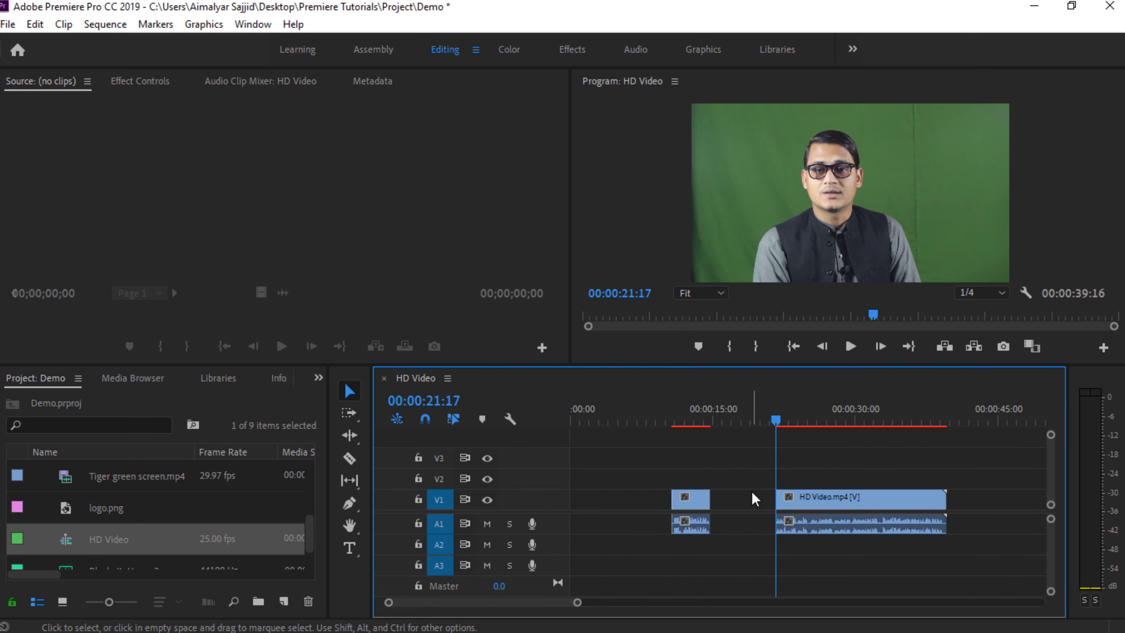
# Step: Close both timeline gaps so the two remaining segments sit together at the sequence start
pyautogui.click(731, 497)
pyautogui.press('Delete')
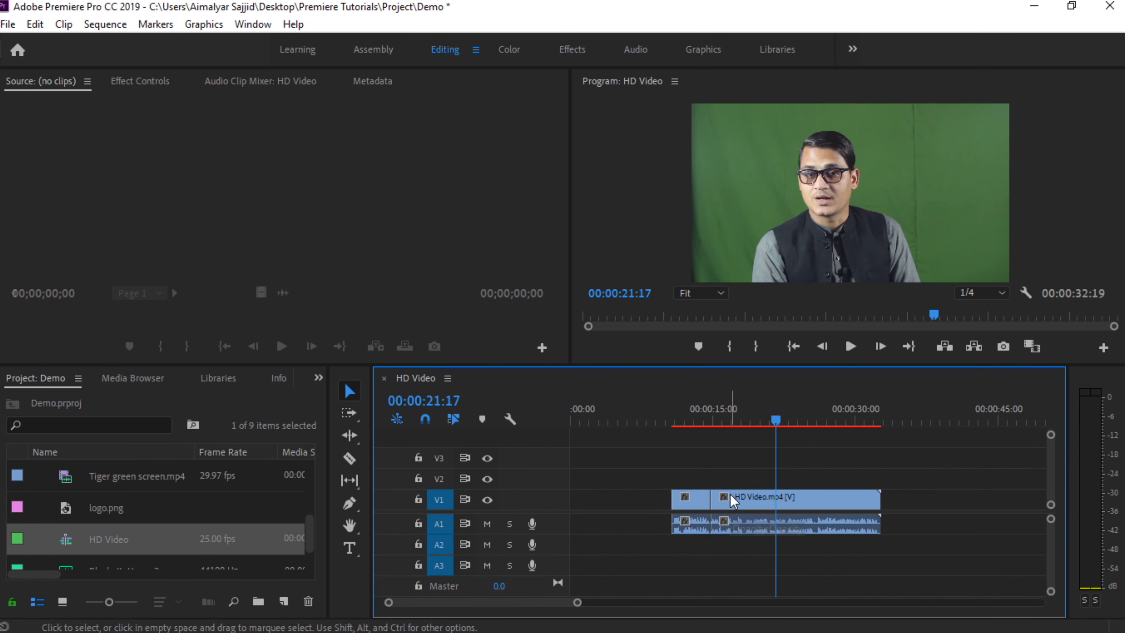
pyautogui.click(640, 505)
pyautogui.press('Delete')
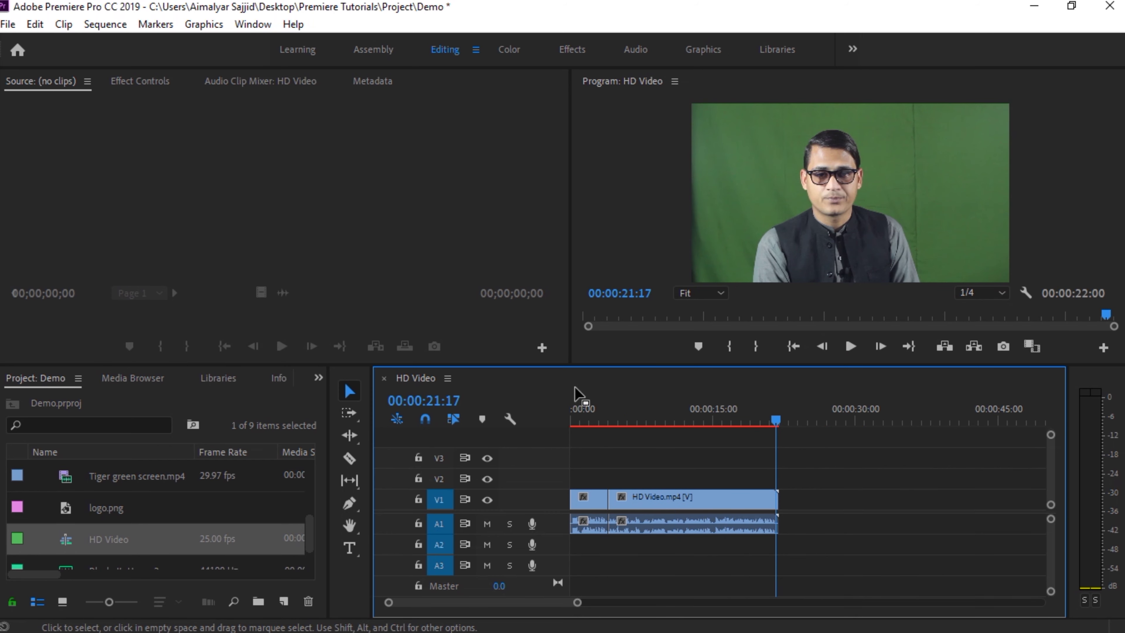
# Step: Play the sequence across the cut between the two segments to check the jump
pyautogui.click(606, 419)
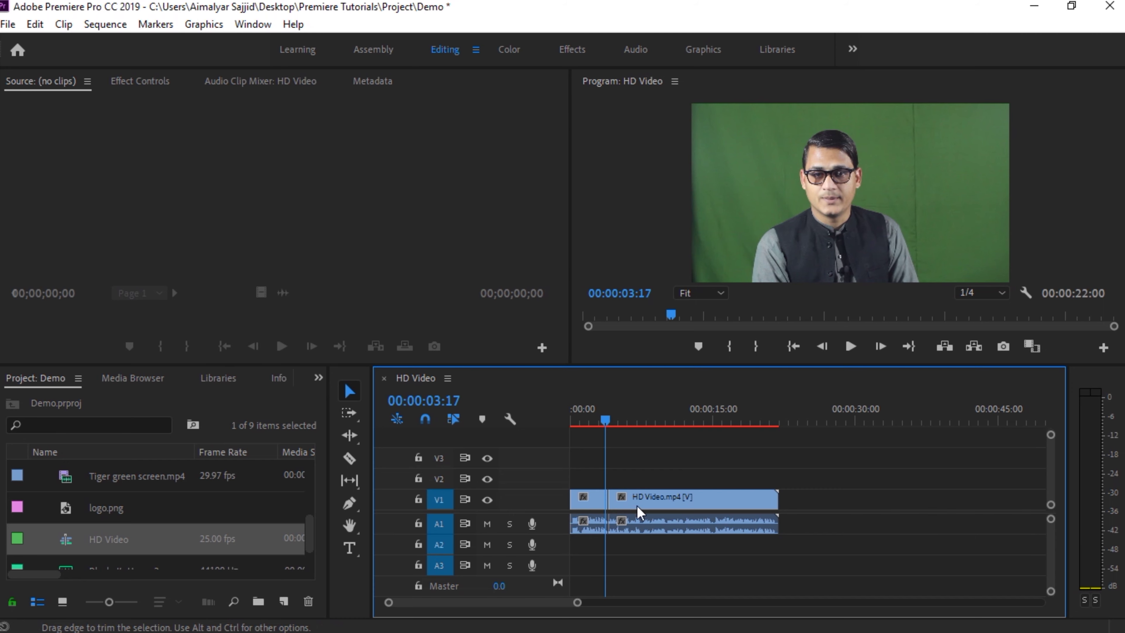
pyautogui.press('space')
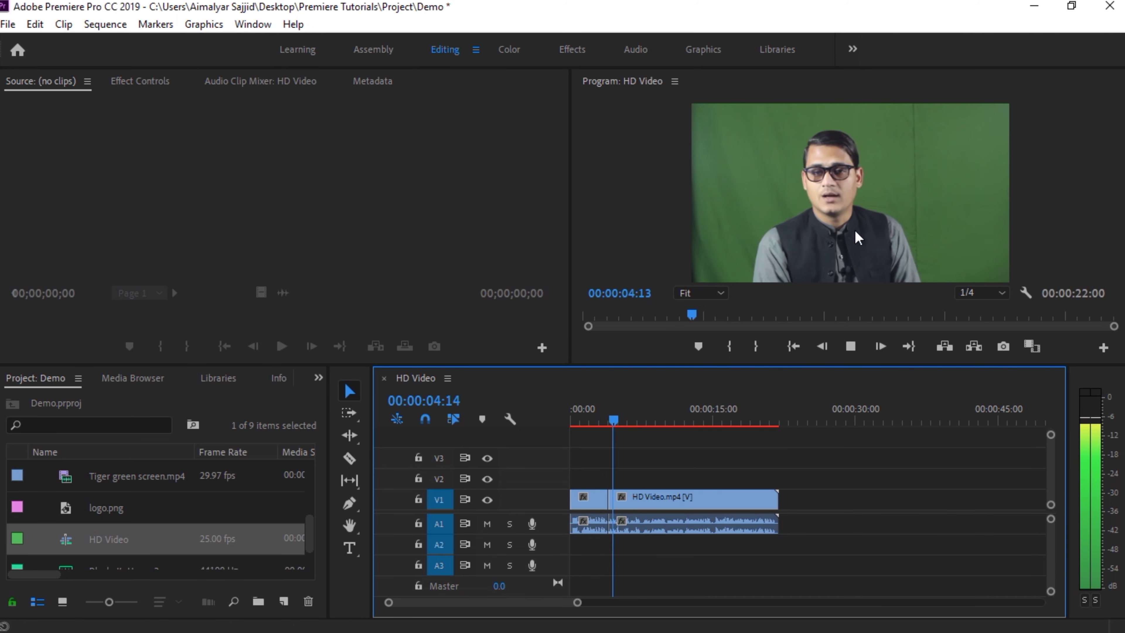
pyautogui.moveTo(616, 426); pyautogui.dragTo(602, 424)
pyautogui.press('space')
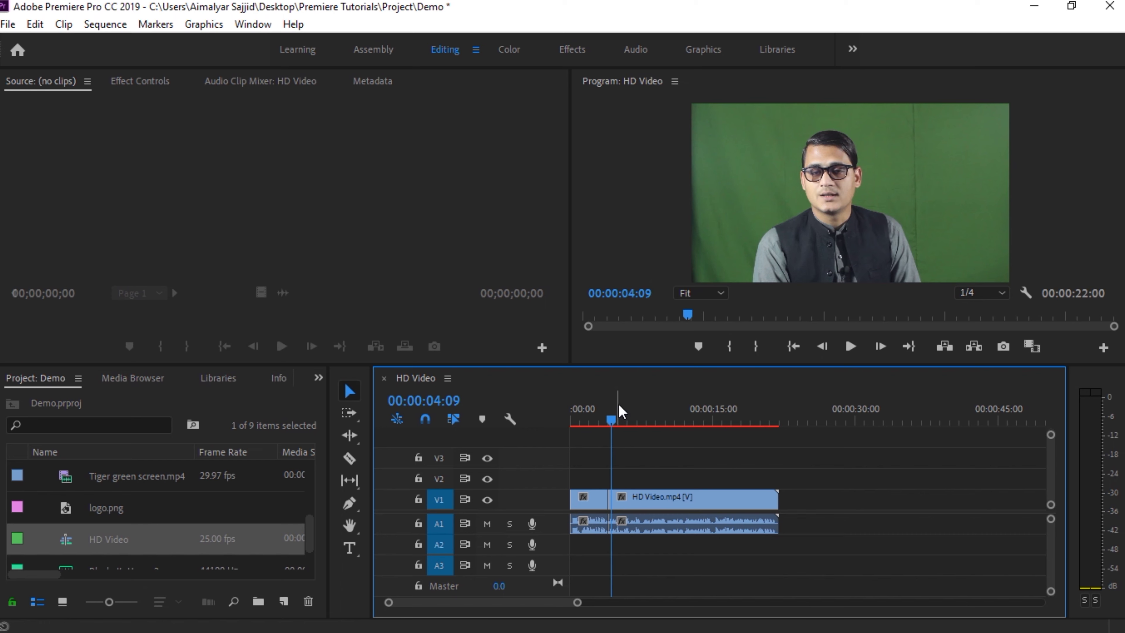
# Step: Switch to the Effects workspace and return to the Editing workspace
pyautogui.click(318, 379)
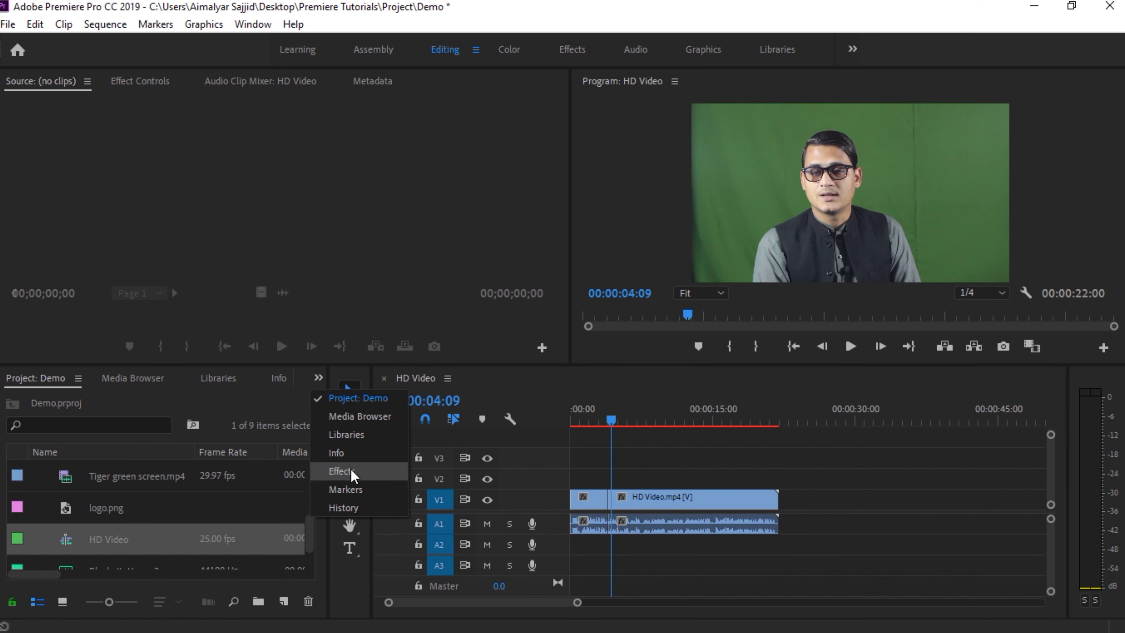
pyautogui.click(573, 49)
pyautogui.click(573, 49)
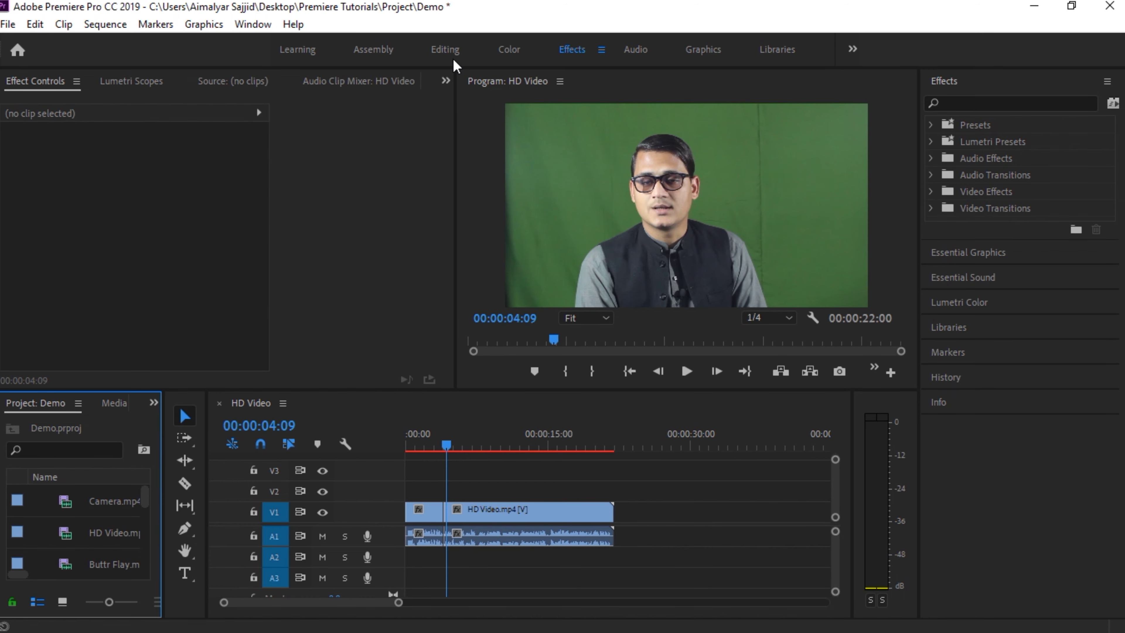
pyautogui.click(441, 49)
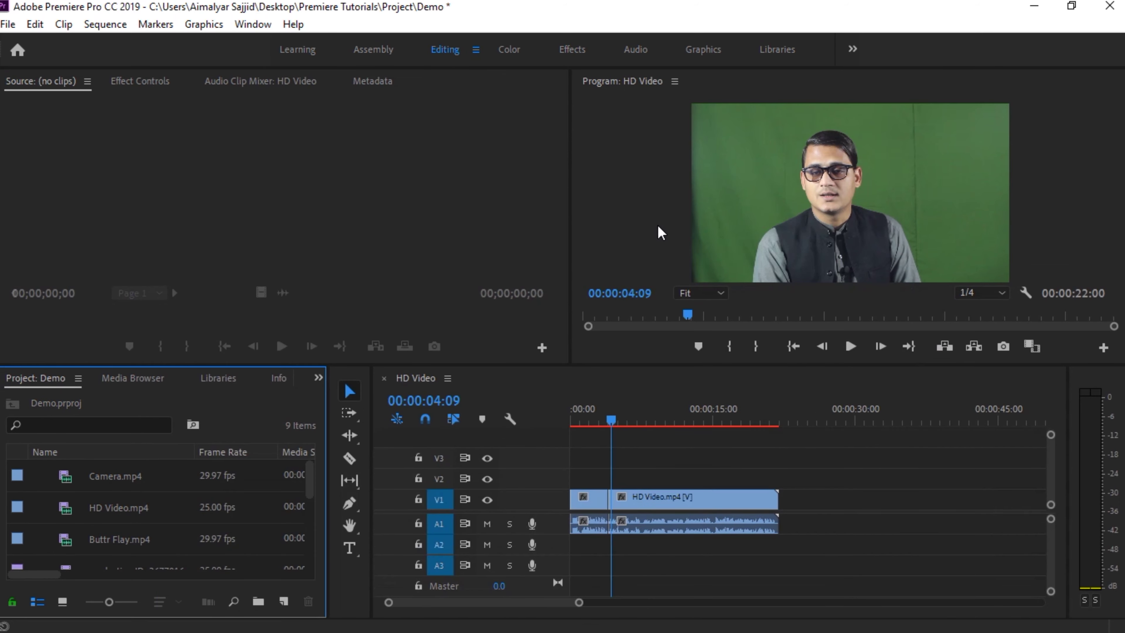
# Step: Display the list of effects and expand the Video Transitions category
pyautogui.click(317, 379)
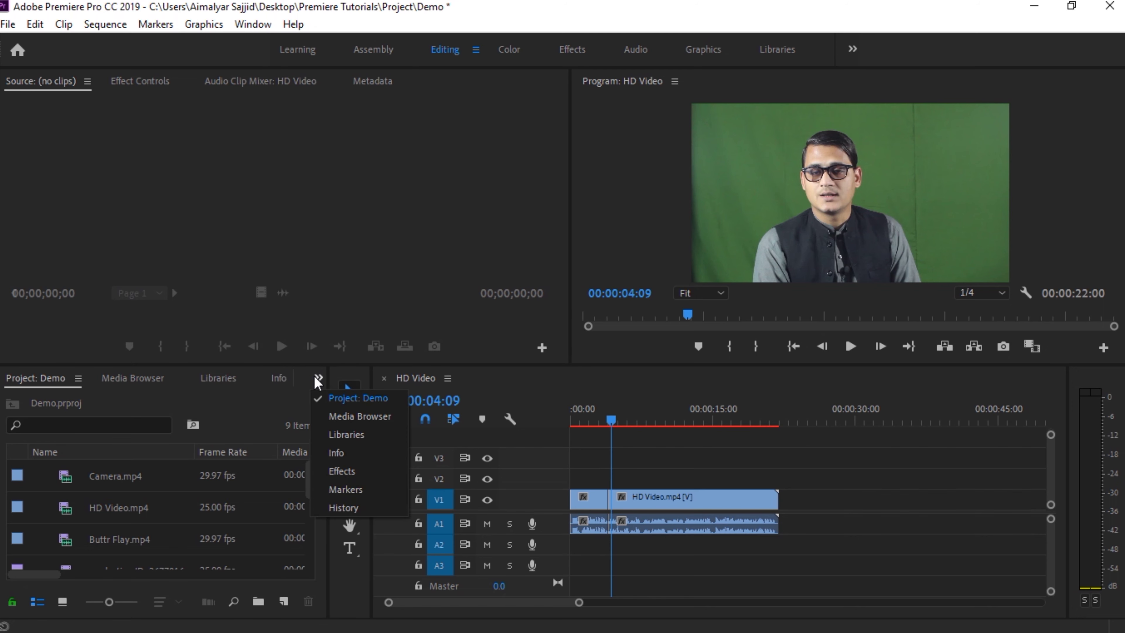
pyautogui.click(350, 475)
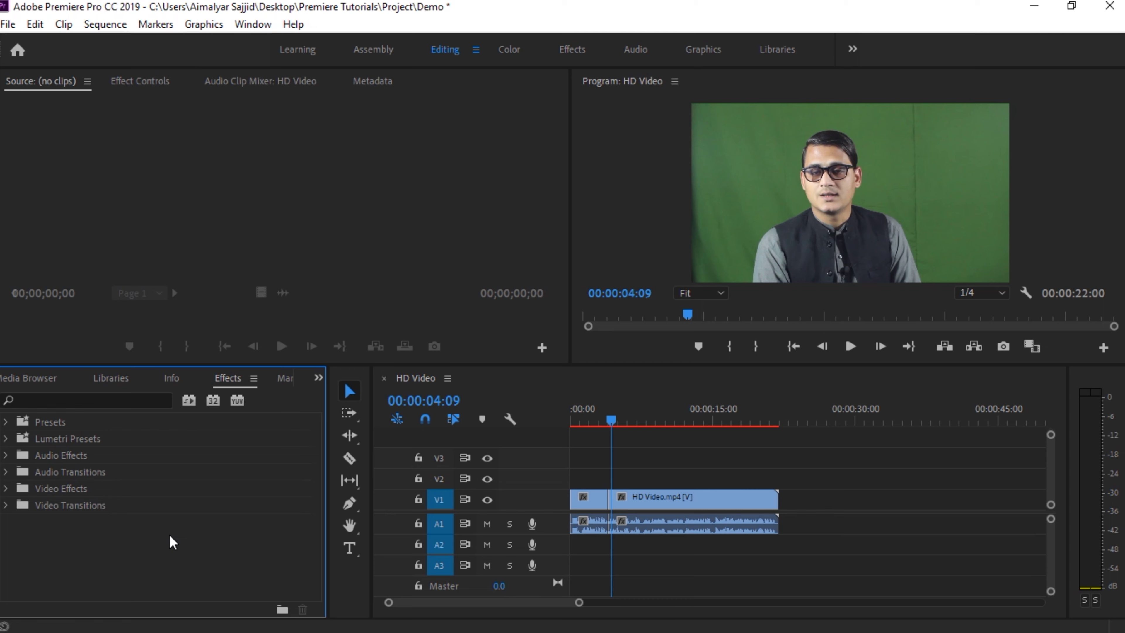
pyautogui.click(5, 505)
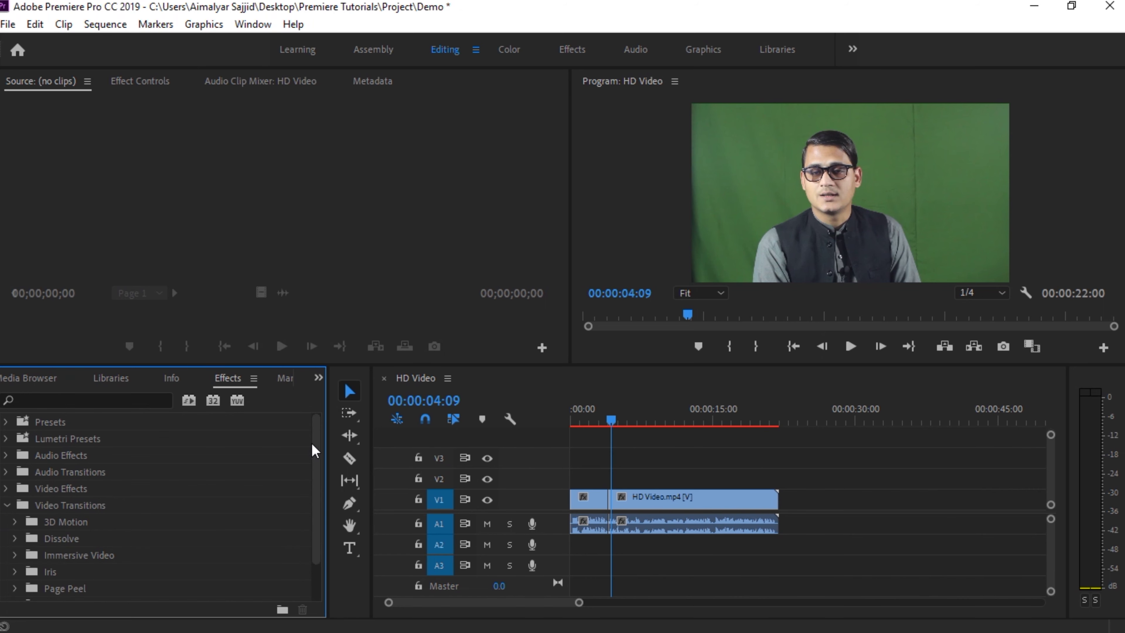
pyautogui.moveTo(313, 448); pyautogui.dragTo(322, 509)
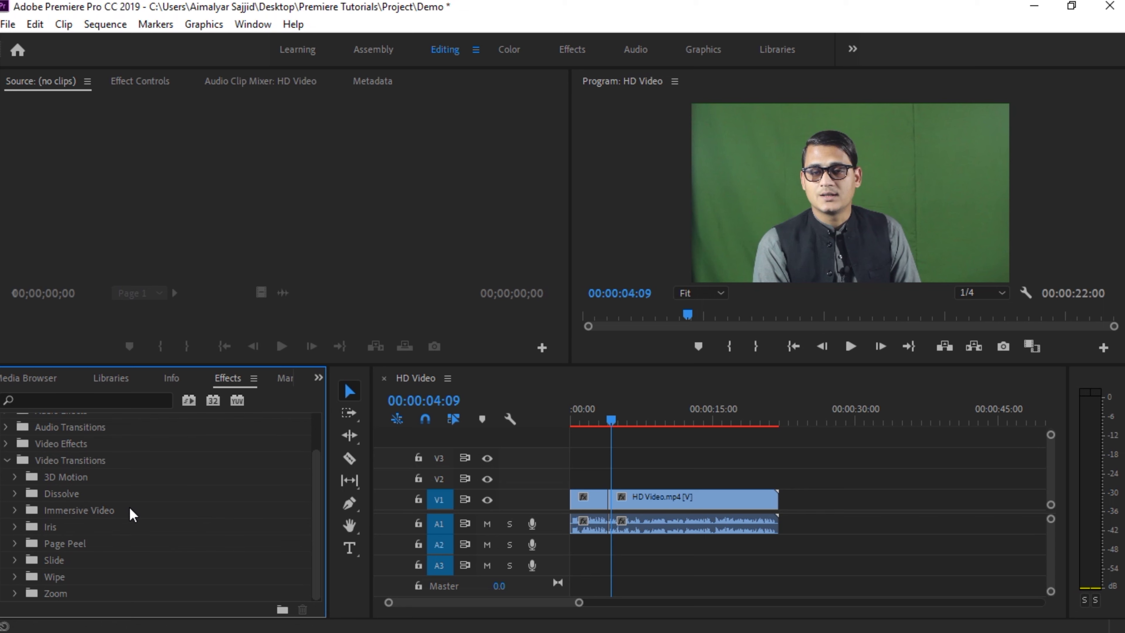
# Step: Apply the Dip to Black transition from the Dissolve category to the cut between the two HD Video.mp4 segments
pyautogui.click(16, 493)
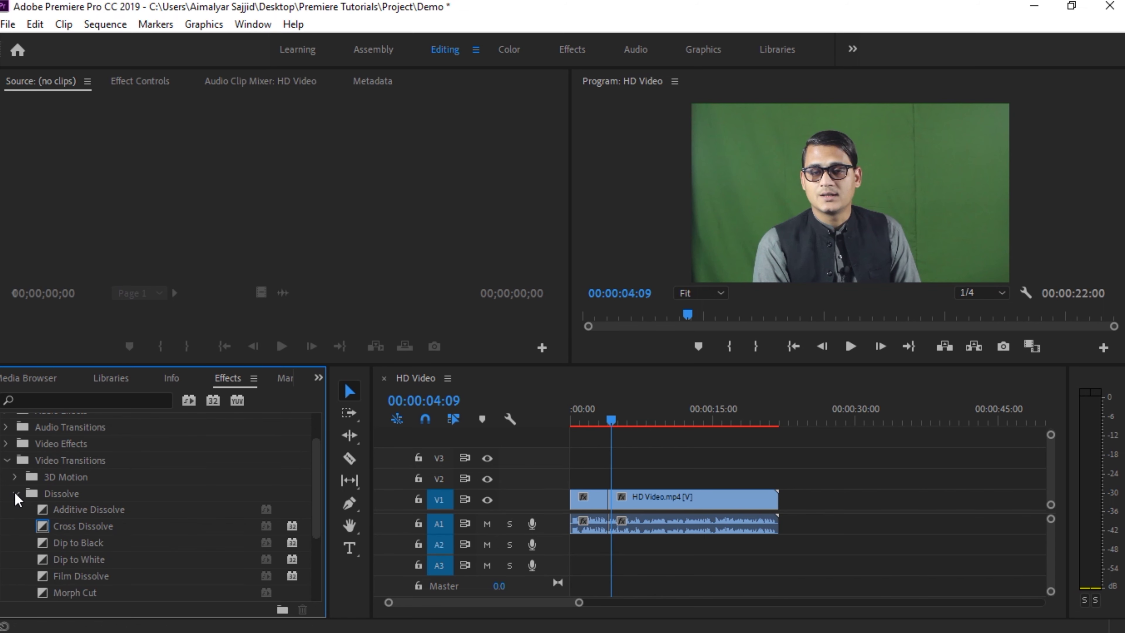
pyautogui.moveTo(317, 465); pyautogui.dragTo(318, 501)
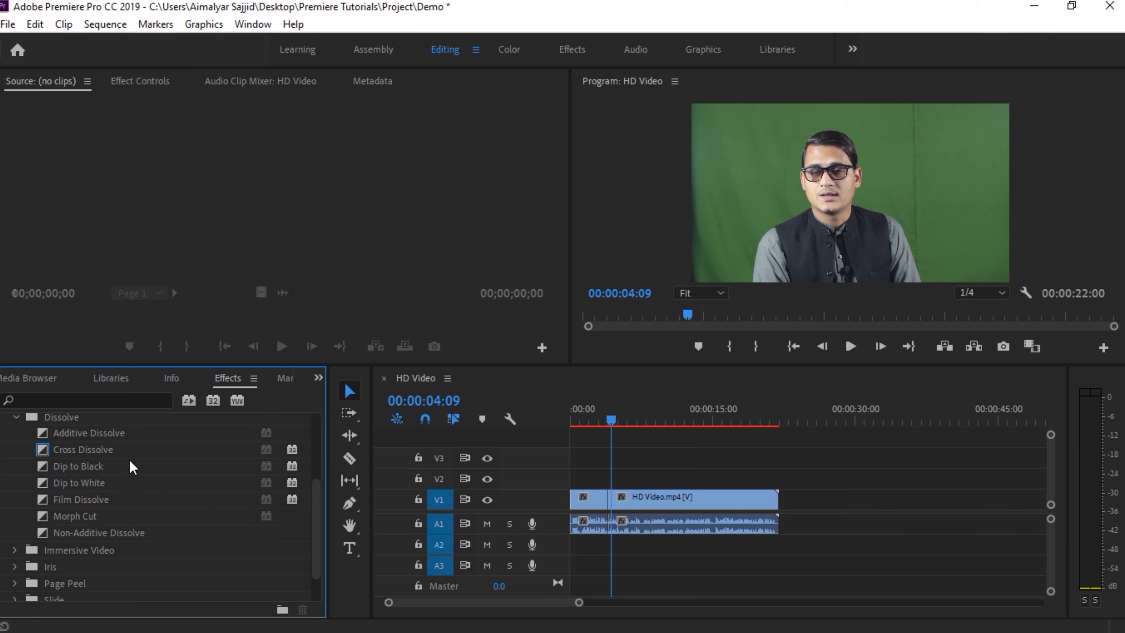
pyautogui.click(52, 467)
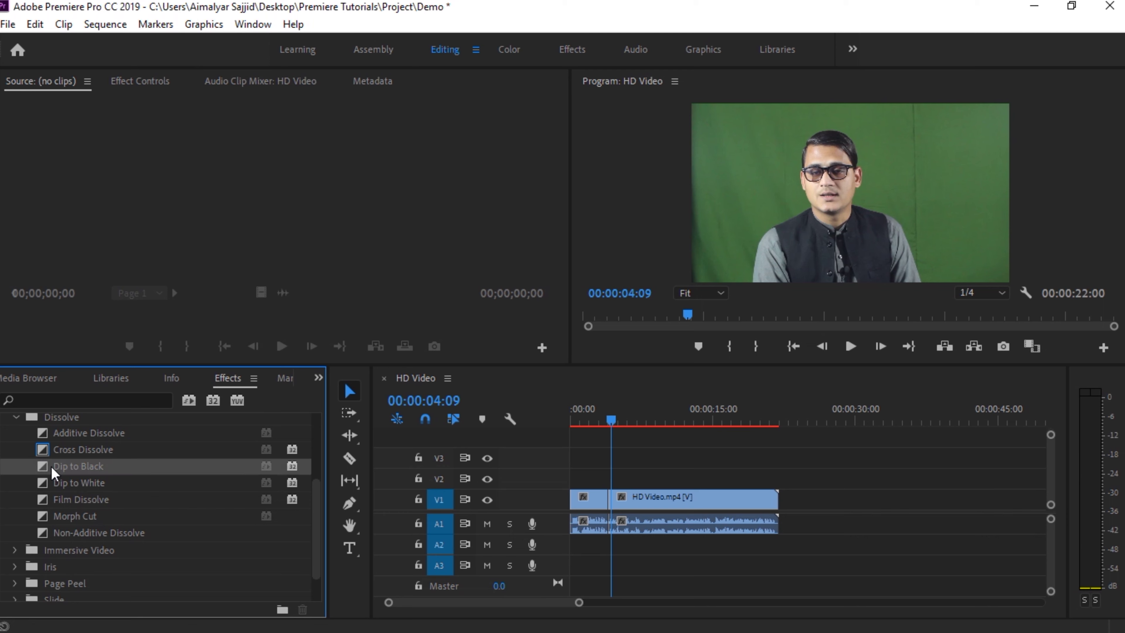
pyautogui.moveTo(62, 463); pyautogui.dragTo(610, 504)
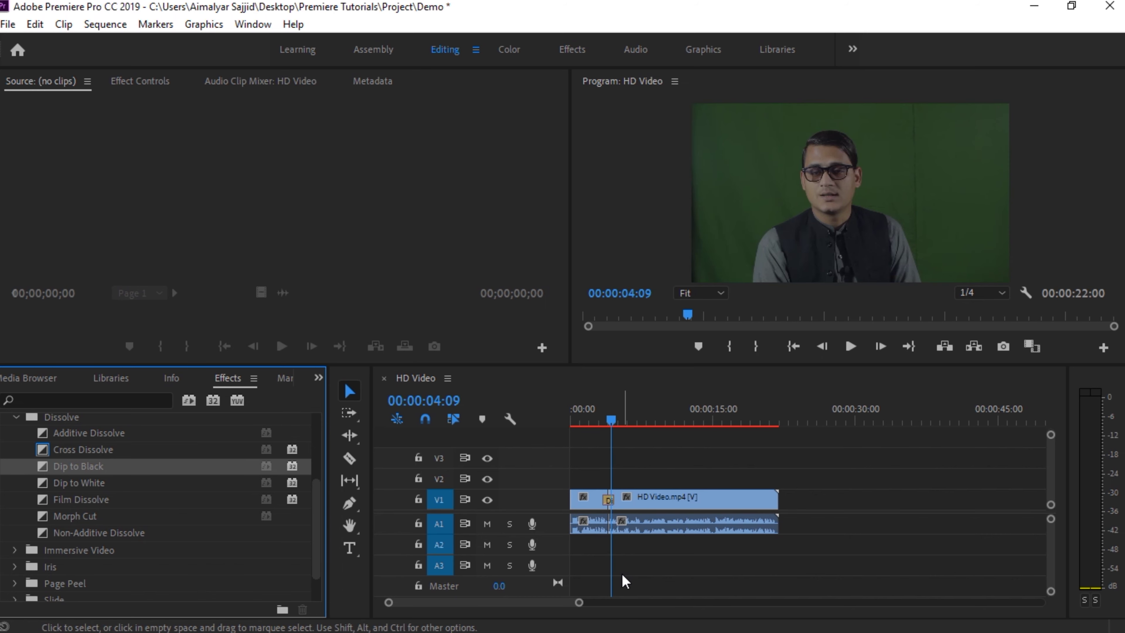
# Step: Play the Dip to Black transition from 00:00:03:07 to preview it
pyautogui.moveTo(579, 603); pyautogui.dragTo(515, 579)
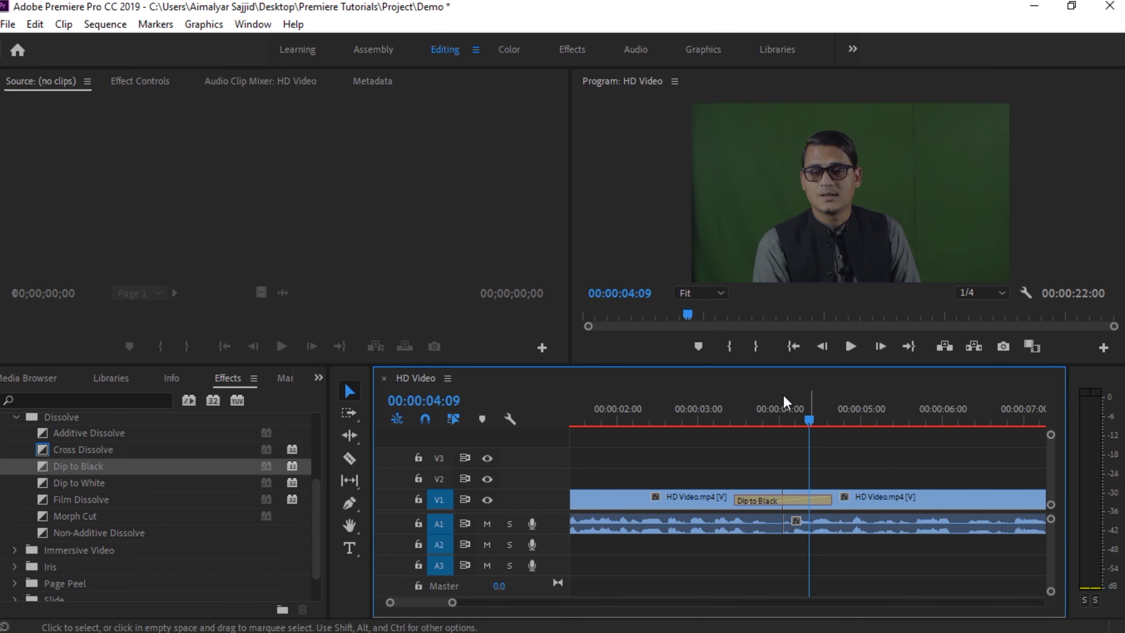
pyautogui.click(723, 403)
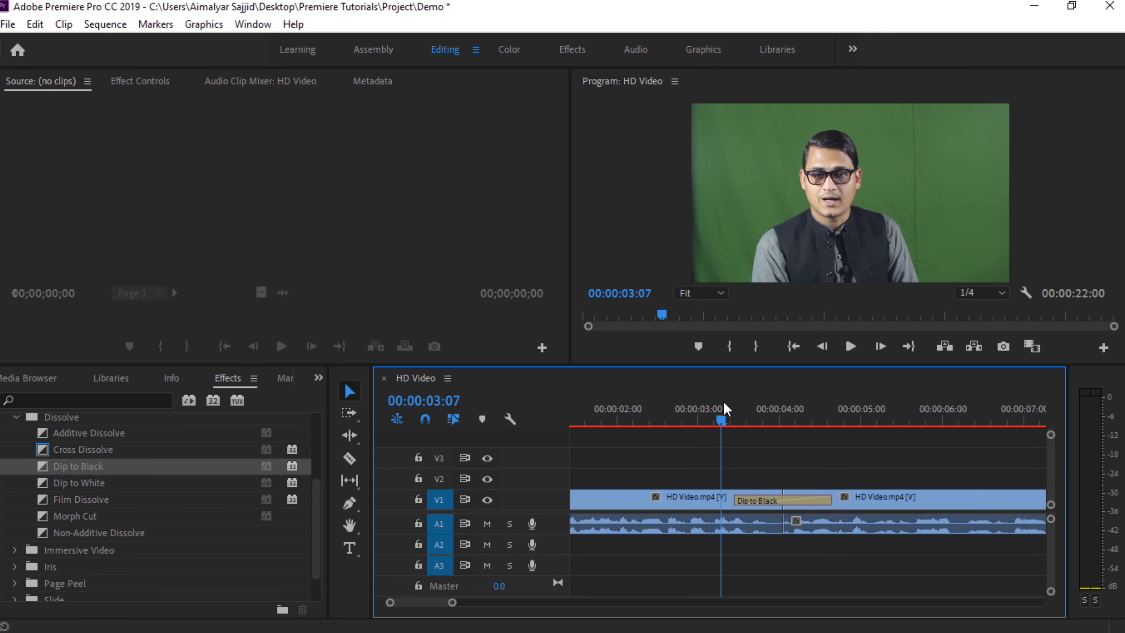
pyautogui.press('space')
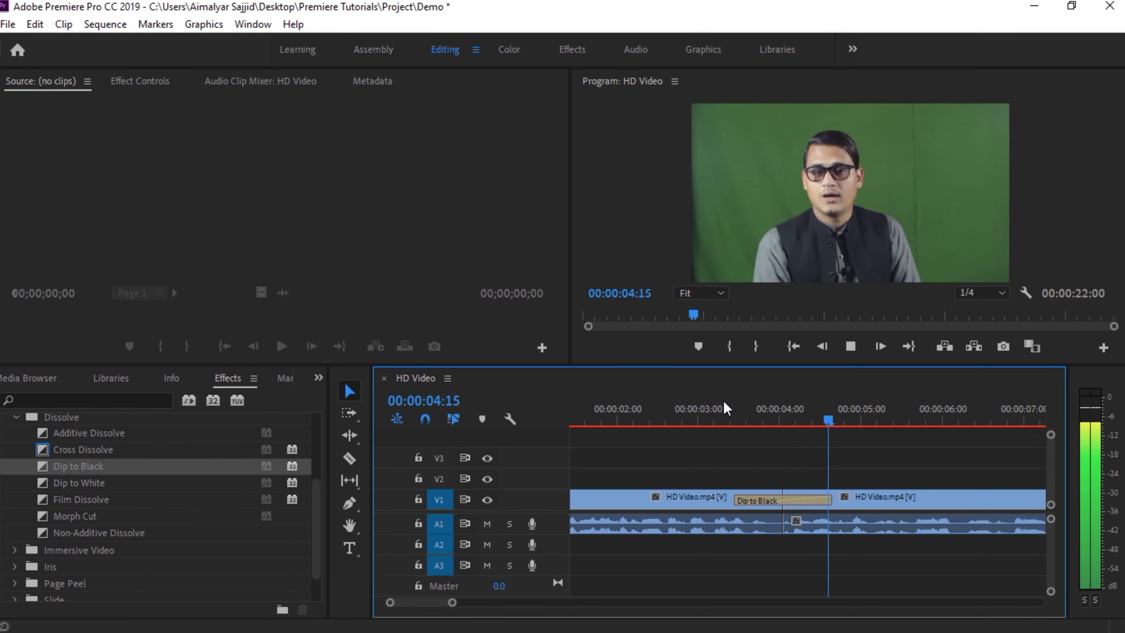
pyautogui.press('space')
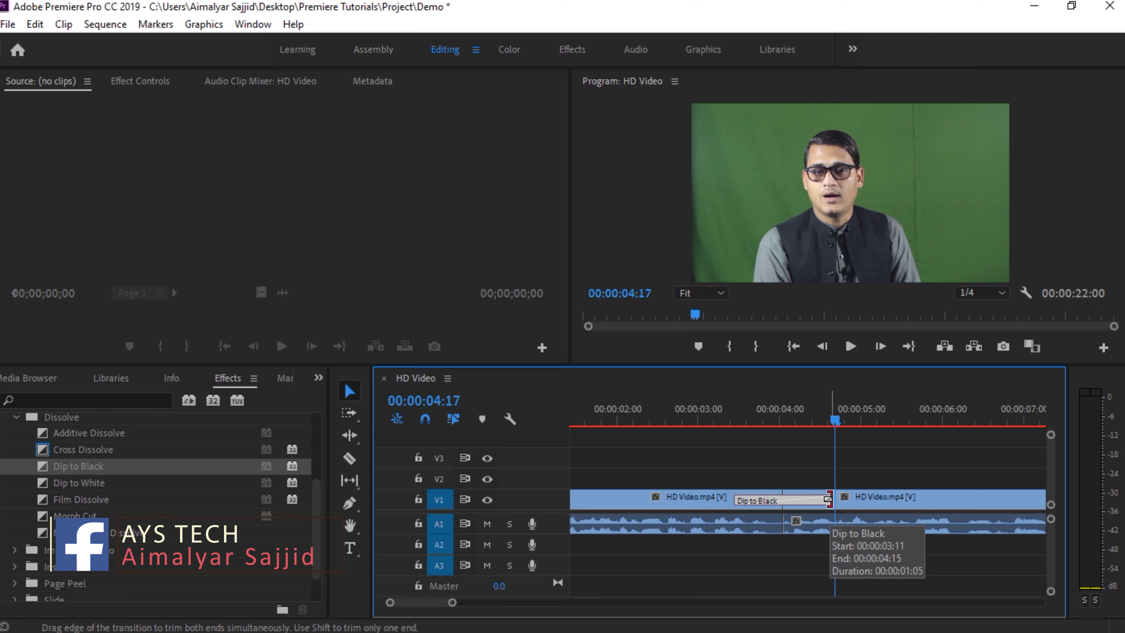
# Step: Lengthen the Dip to Black transition to about 2.7 seconds and play it back from its start
pyautogui.moveTo(828, 499); pyautogui.dragTo(892, 497)
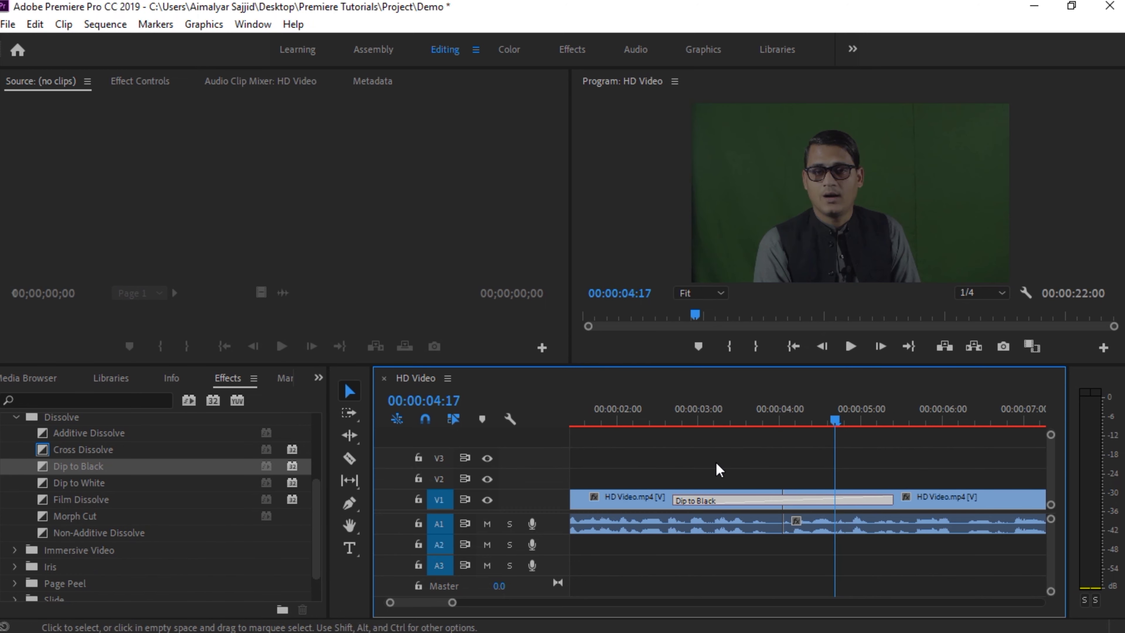
pyautogui.click(679, 401)
pyautogui.click(674, 403)
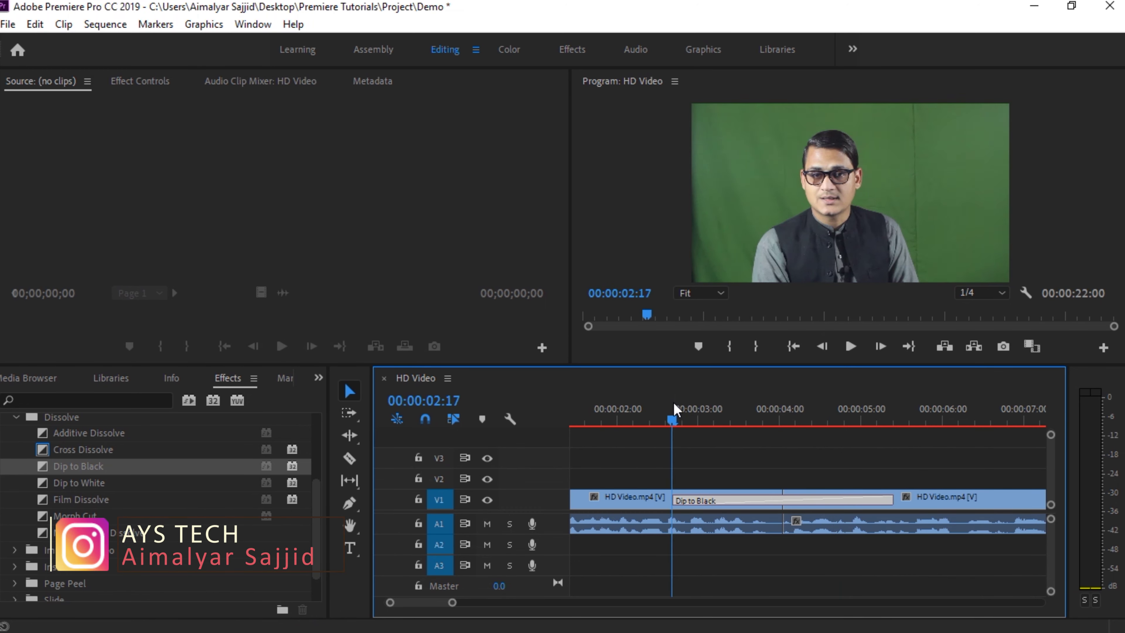
pyautogui.press('space')
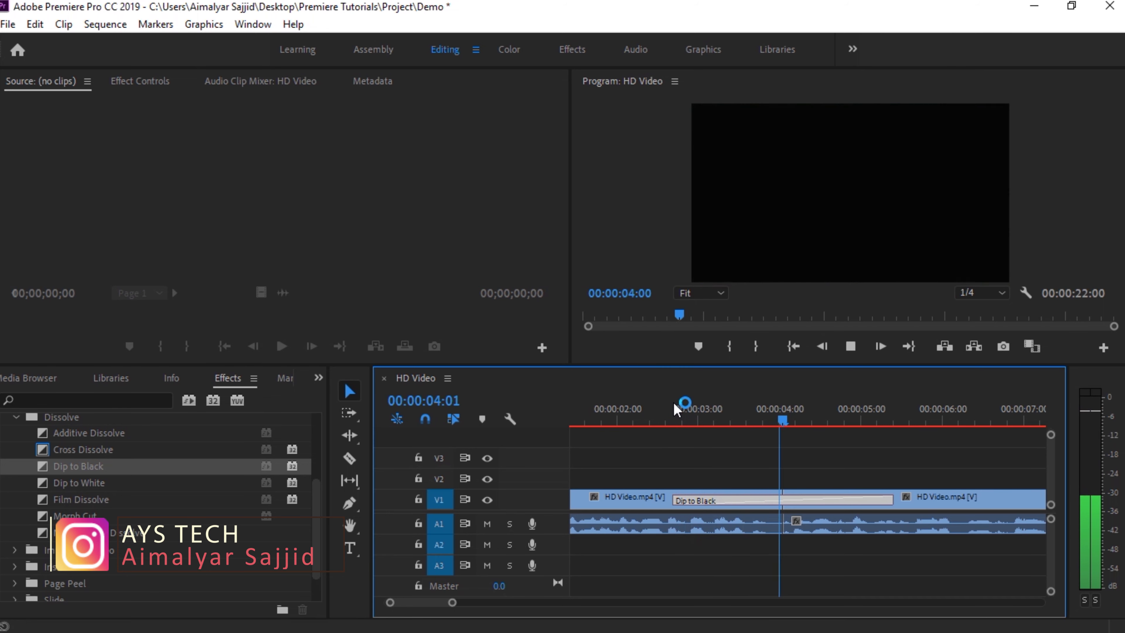
pyautogui.press('space')
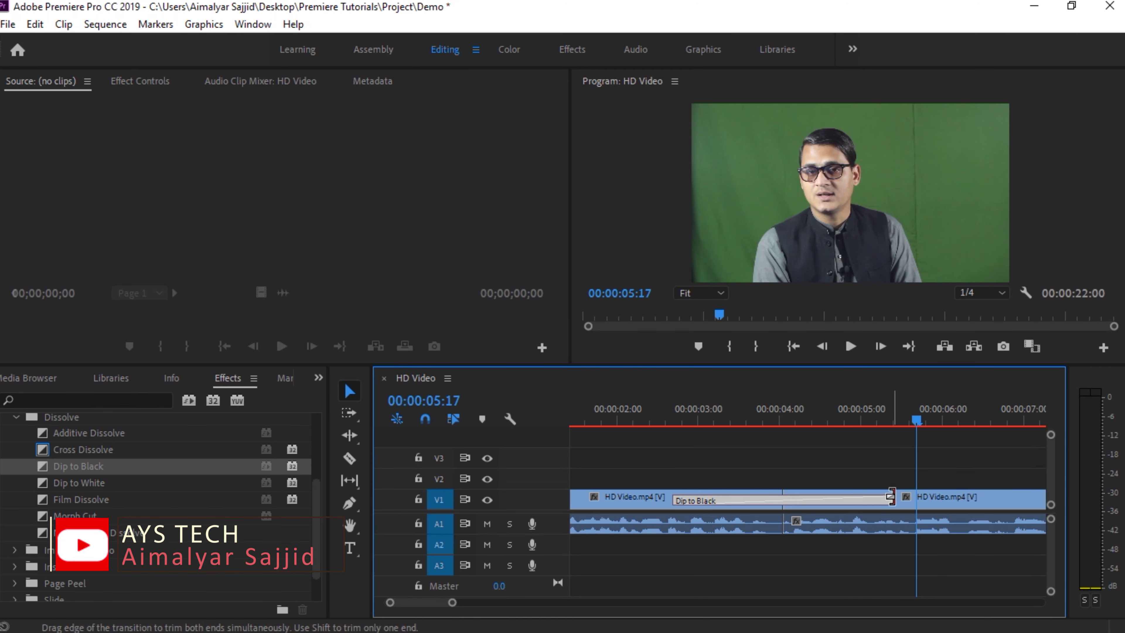
# Step: Shorten the Dip to Black transition to about half a second around the cut
pyautogui.moveTo(891, 501); pyautogui.dragTo(803, 500)
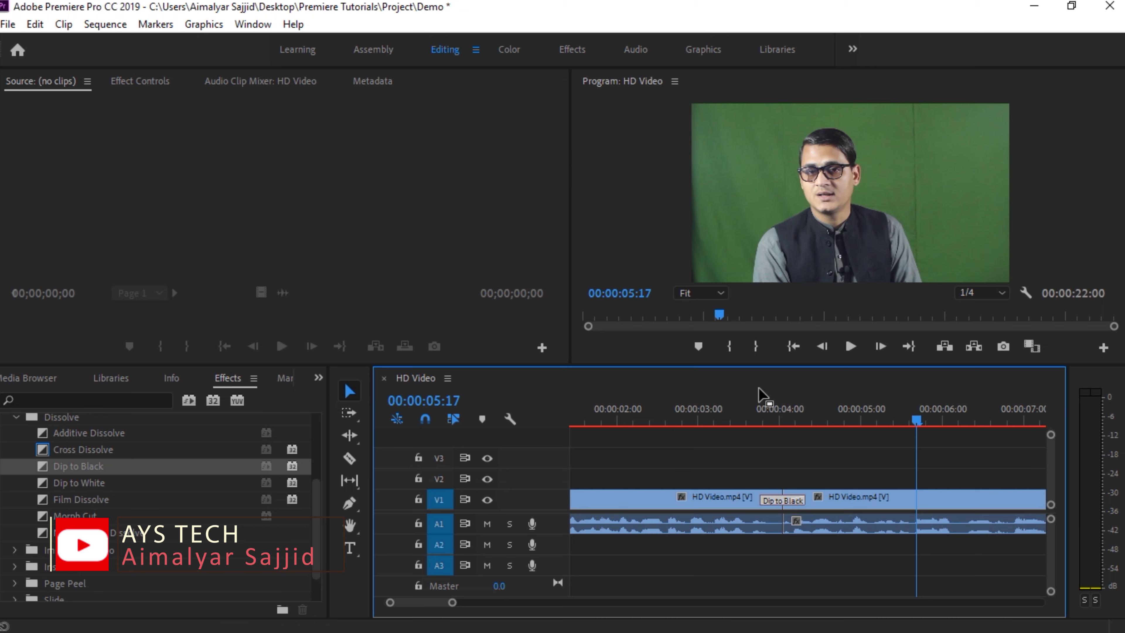
# Step: Play the sequence across the shortened Dip to Black transition to preview it
pyautogui.click(758, 409)
pyautogui.press('space')
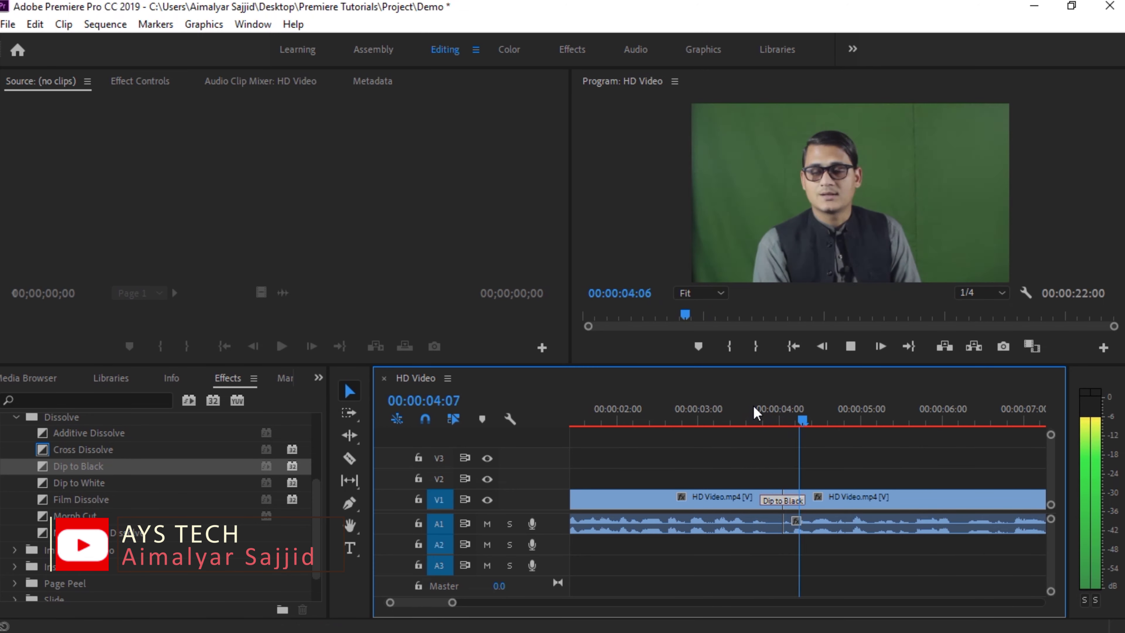
pyautogui.press('space')
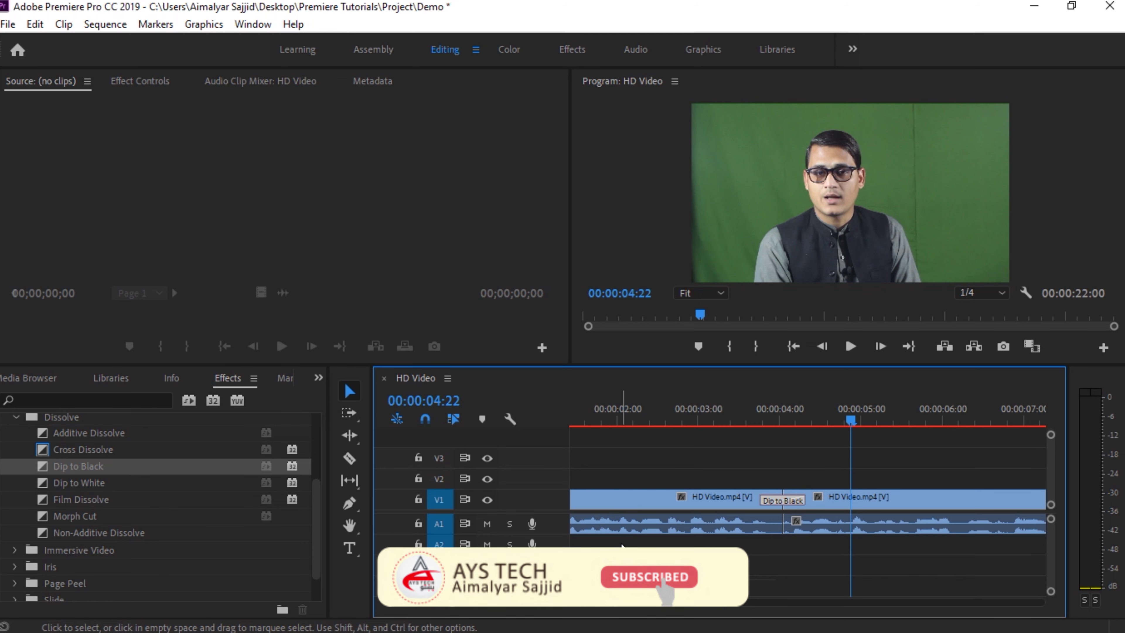
# Step: Replace the Dip to Black transition on the cut with Film Dissolve and play it back
pyautogui.press('Delete')
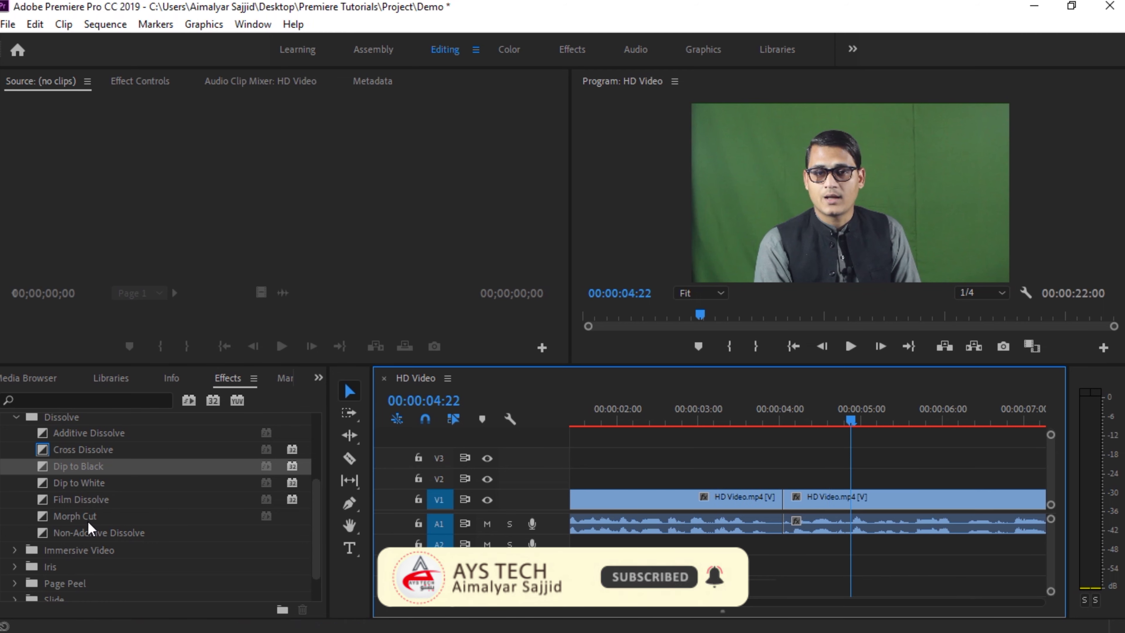
pyautogui.moveTo(80, 505); pyautogui.dragTo(790, 508)
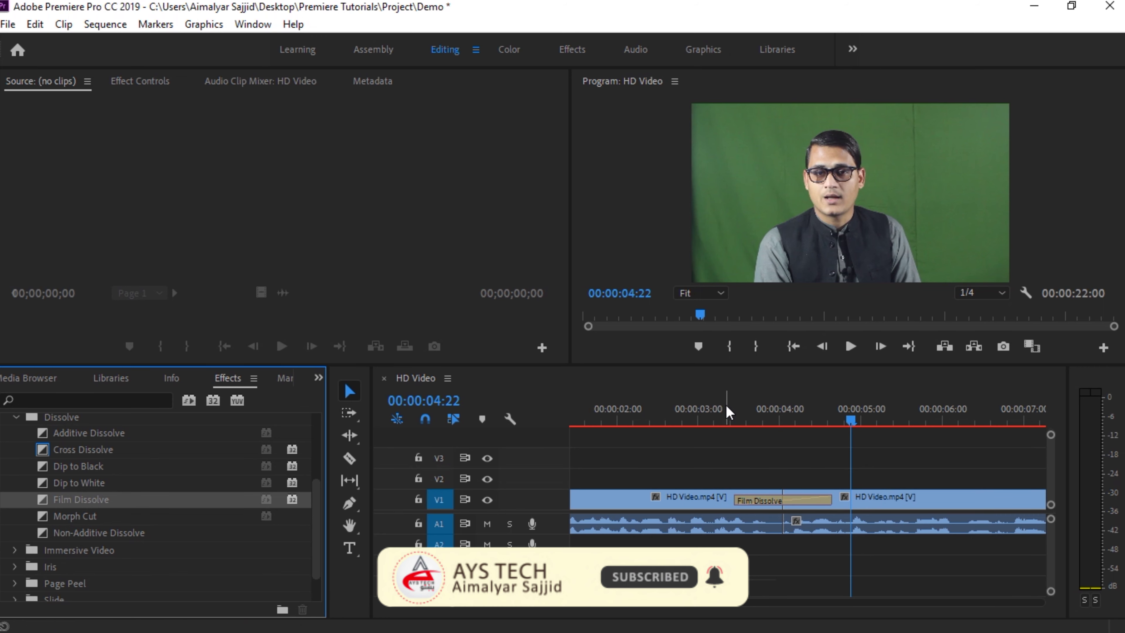
pyautogui.click(725, 412)
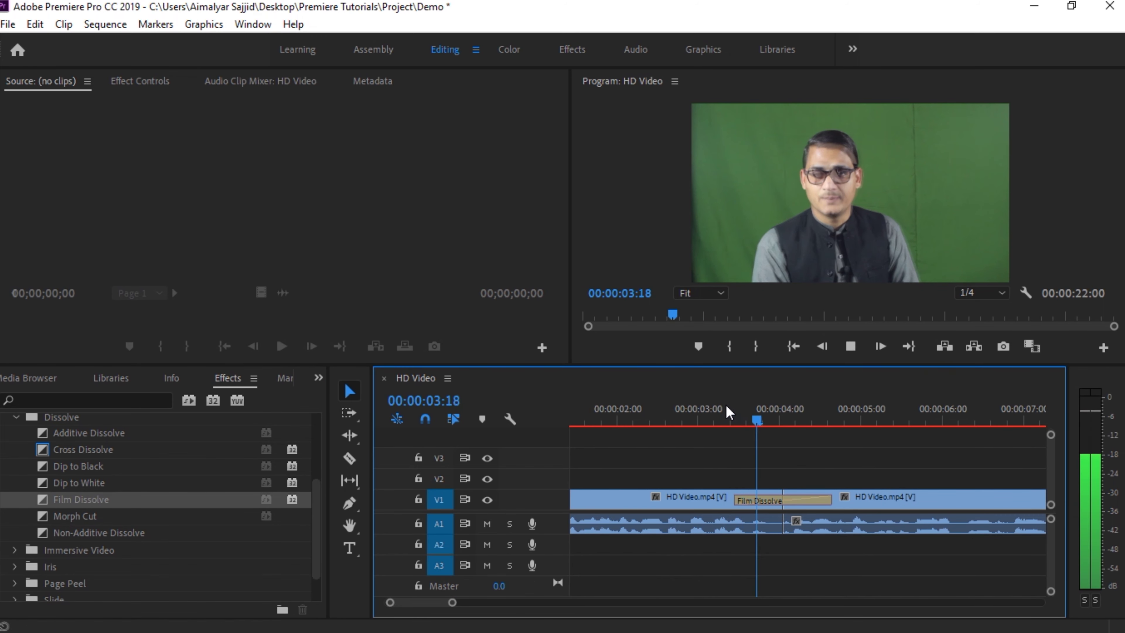
pyautogui.press('space')
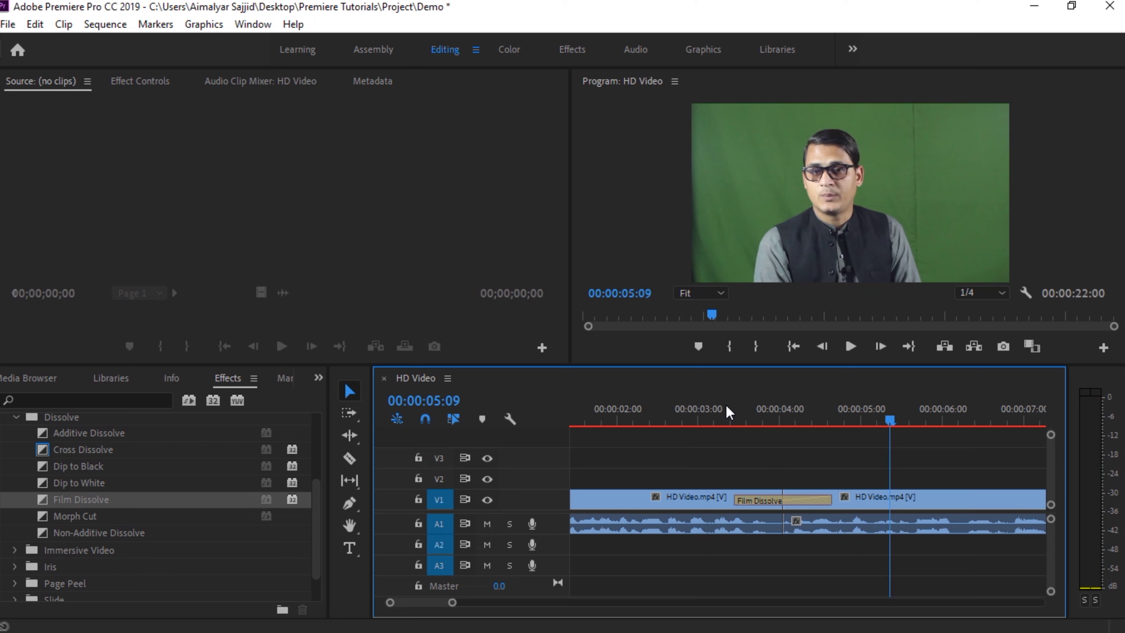
# Step: Replace the Film Dissolve transition on the cut with Page Peel from the Page Peel category and play it back
pyautogui.click(775, 496)
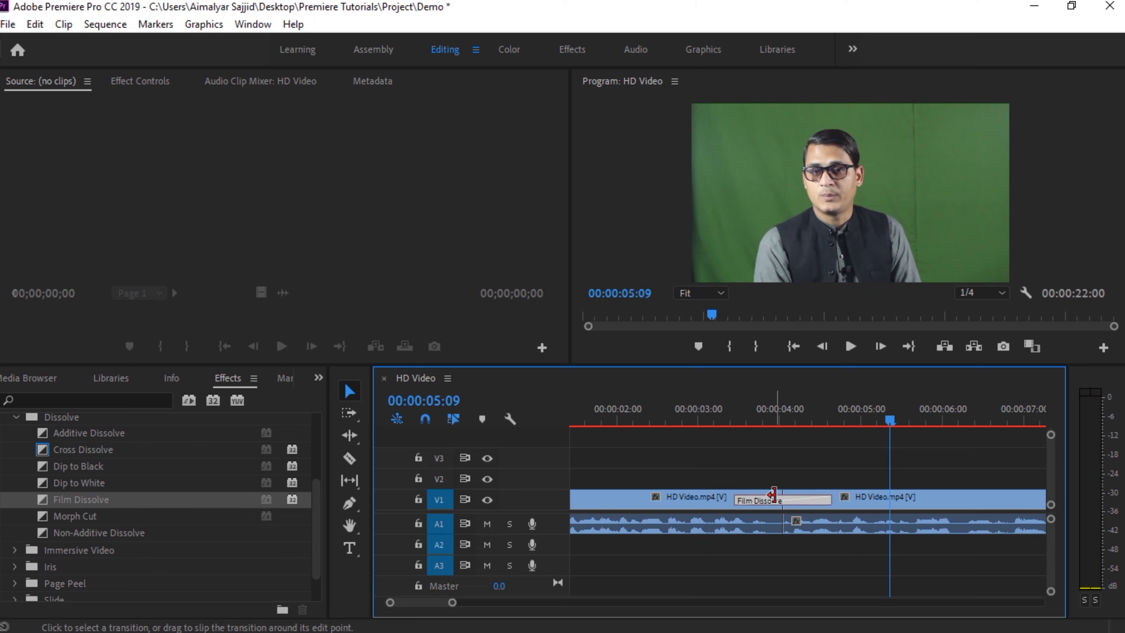
pyautogui.press('Delete')
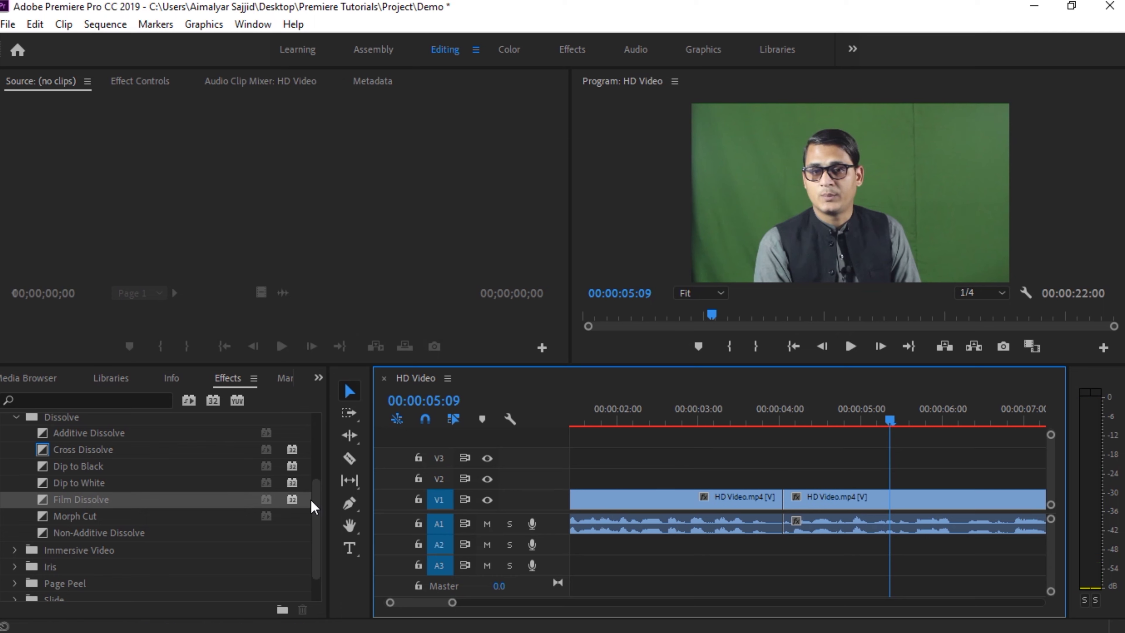
pyautogui.scroll(-2, 21, 527)
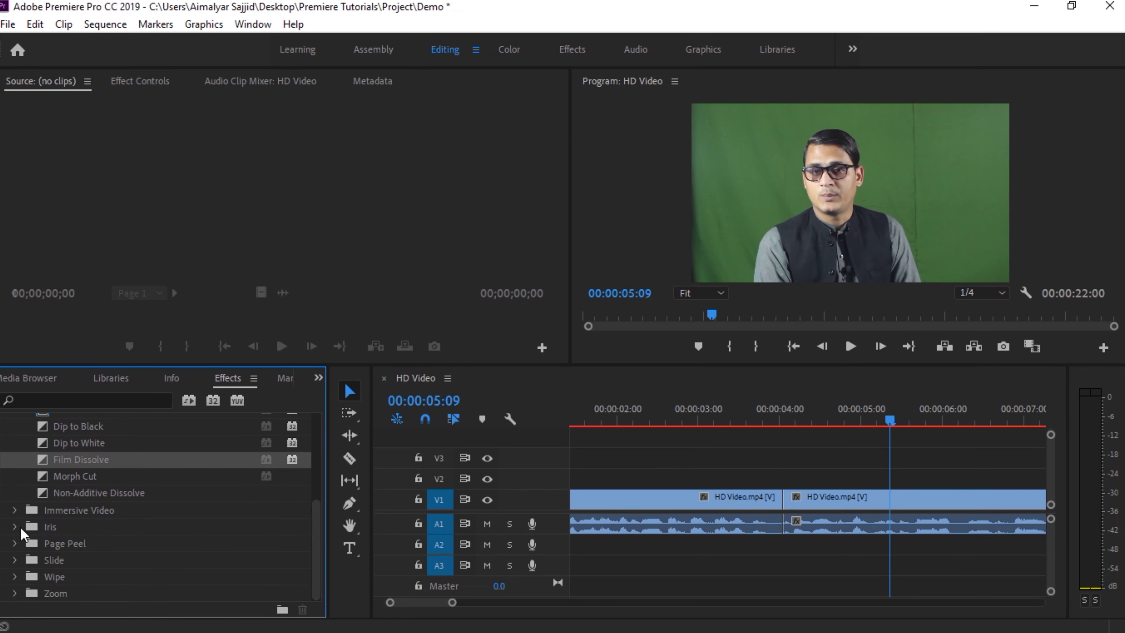
pyautogui.click(15, 543)
pyautogui.scroll(-2, 317, 528)
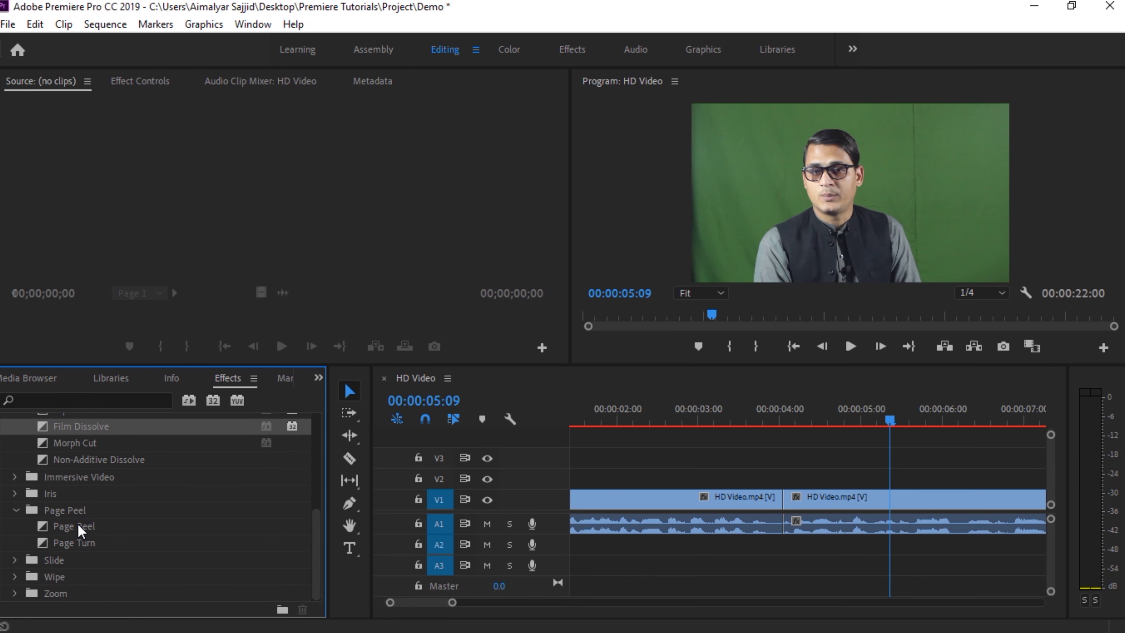
pyautogui.moveTo(79, 530); pyautogui.dragTo(532, 504)
pyautogui.moveTo(893, 468); pyautogui.dragTo(782, 497)
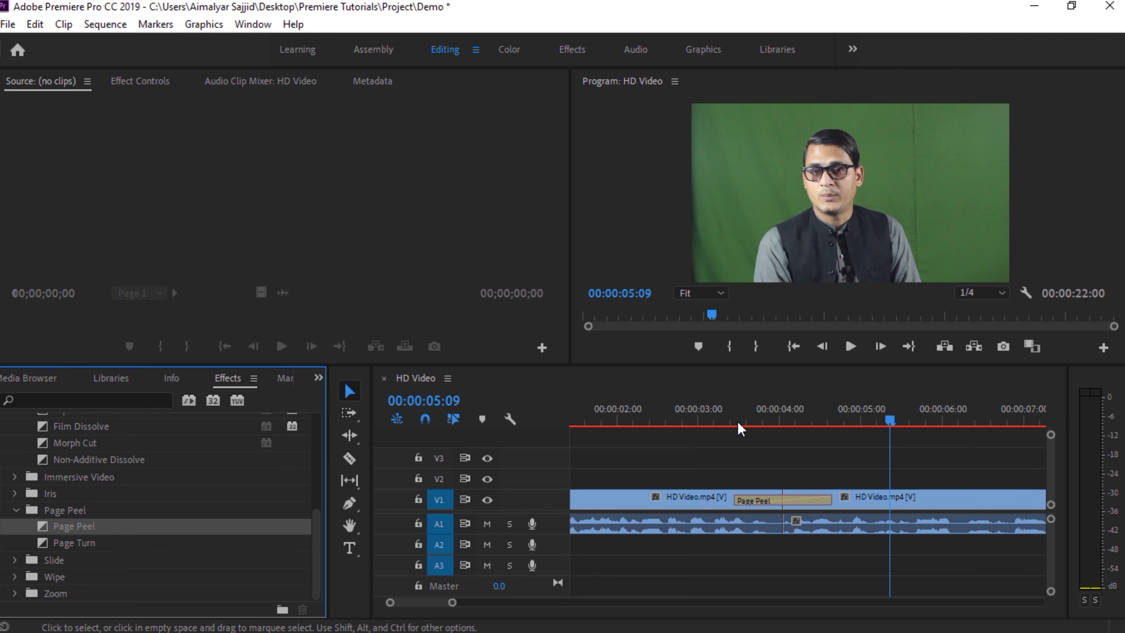
pyautogui.click(718, 409)
pyautogui.press('space')
pyautogui.press('space')
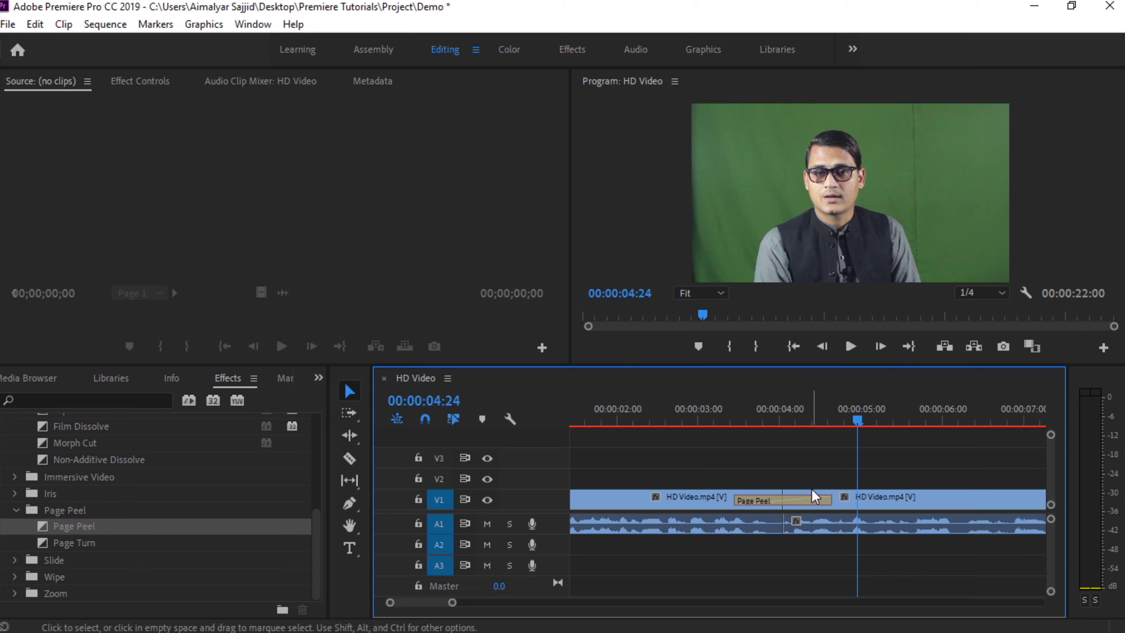
# Step: Replace the Page Peel transition on the cut with Iris Cross from the Iris category and play it back
pyautogui.click(807, 500)
pyautogui.press('Delete')
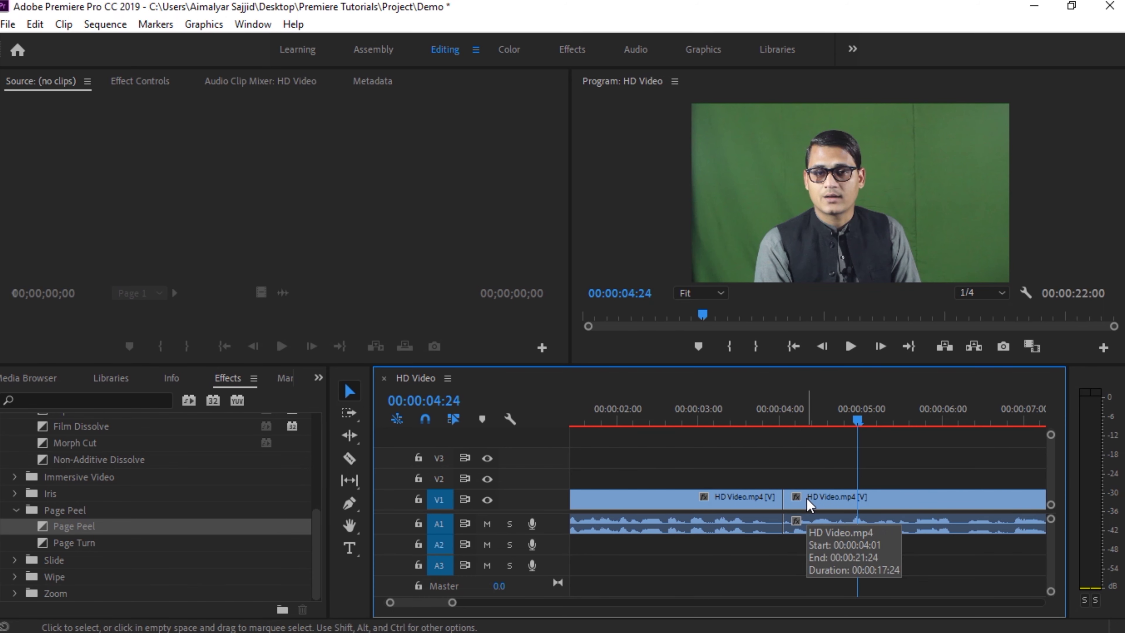
pyautogui.click(16, 493)
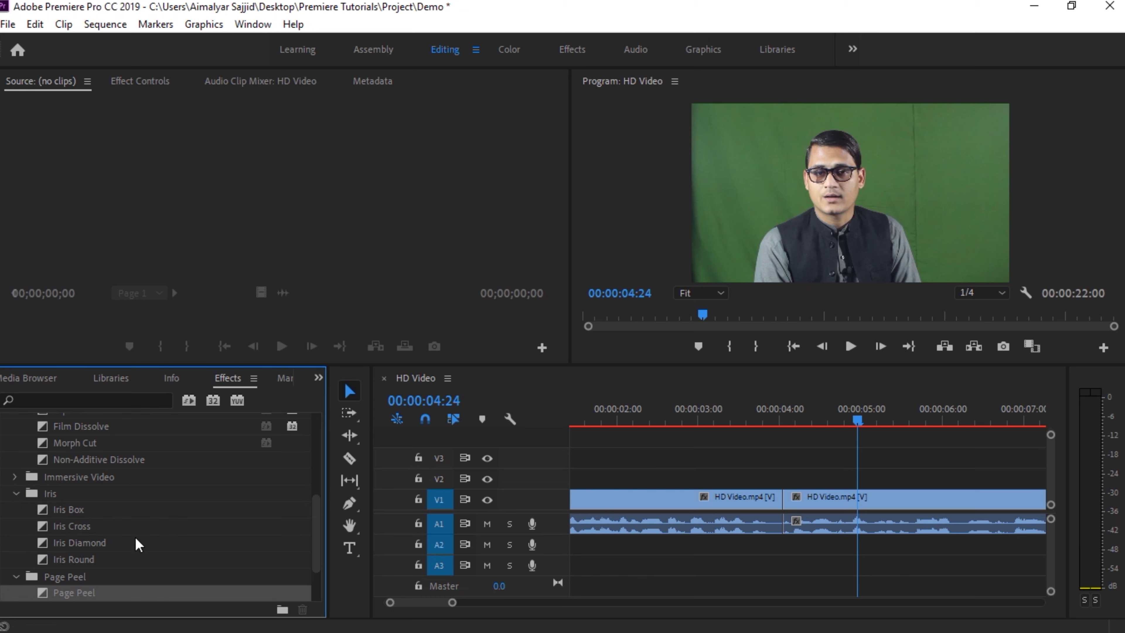
pyautogui.click(72, 528)
pyautogui.moveTo(525, 564); pyautogui.dragTo(784, 502)
pyautogui.click(710, 409)
pyautogui.press('space')
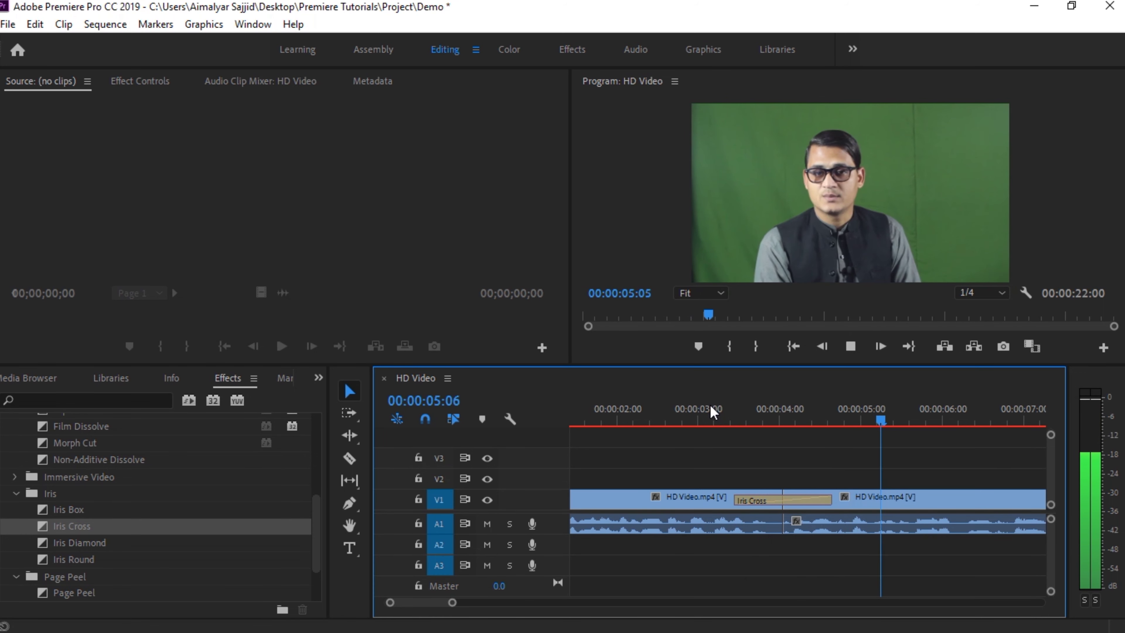
pyautogui.press('space')
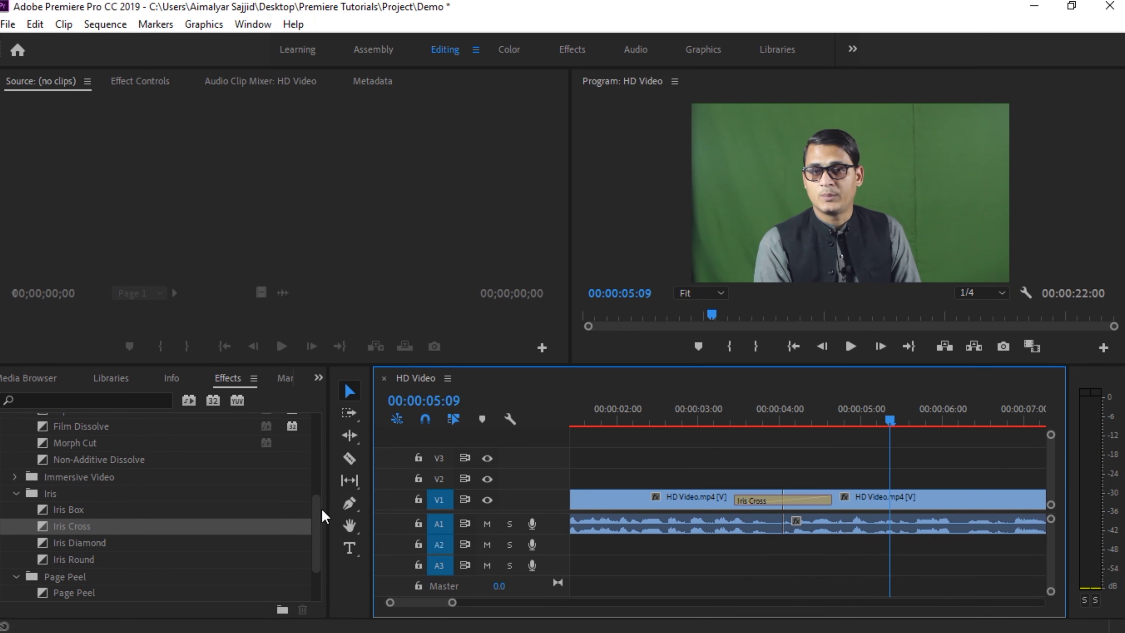
# Step: Replace the Iris Cross transition with Center Split from the Slide category and play it back from 00:00:03:11
pyautogui.moveTo(319, 545); pyautogui.dragTo(325, 572)
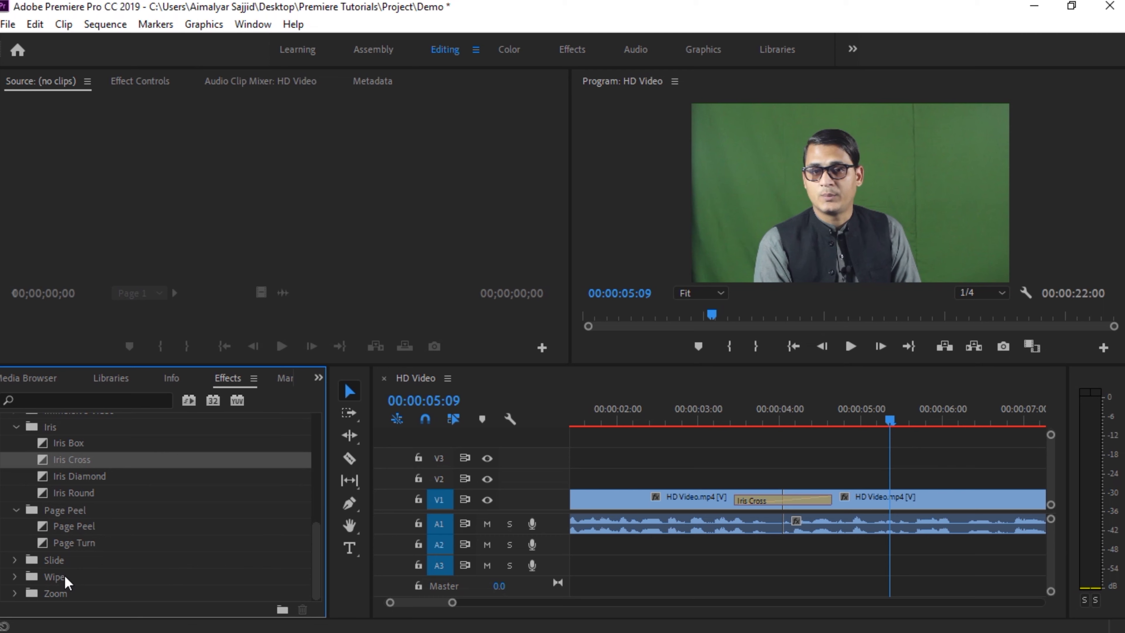
pyautogui.click(15, 560)
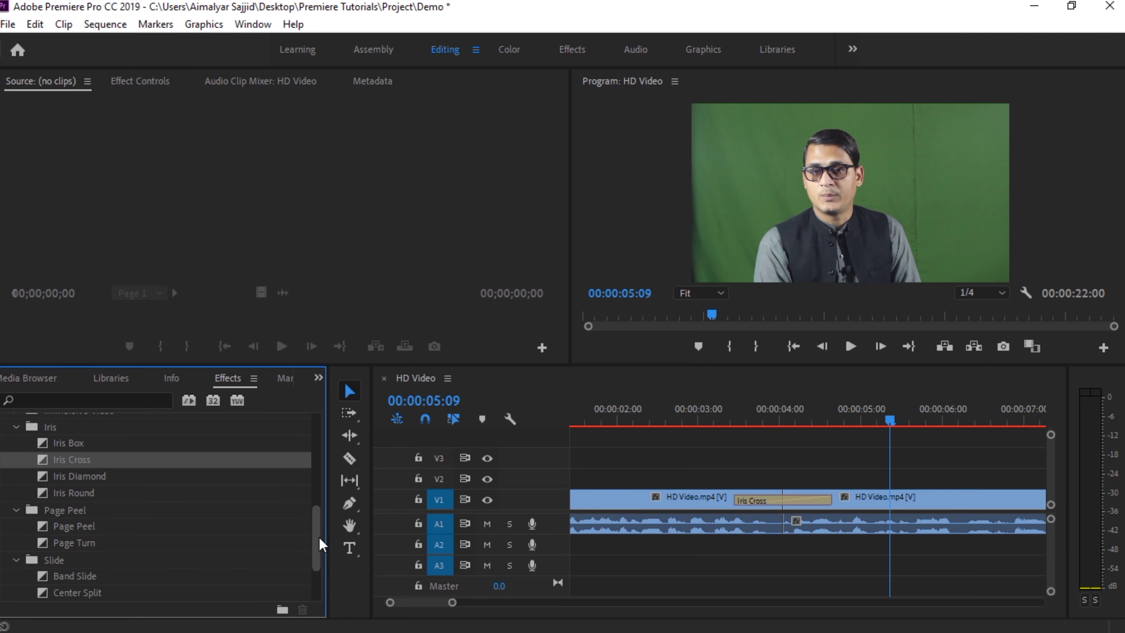
pyautogui.moveTo(320, 540); pyautogui.dragTo(319, 571)
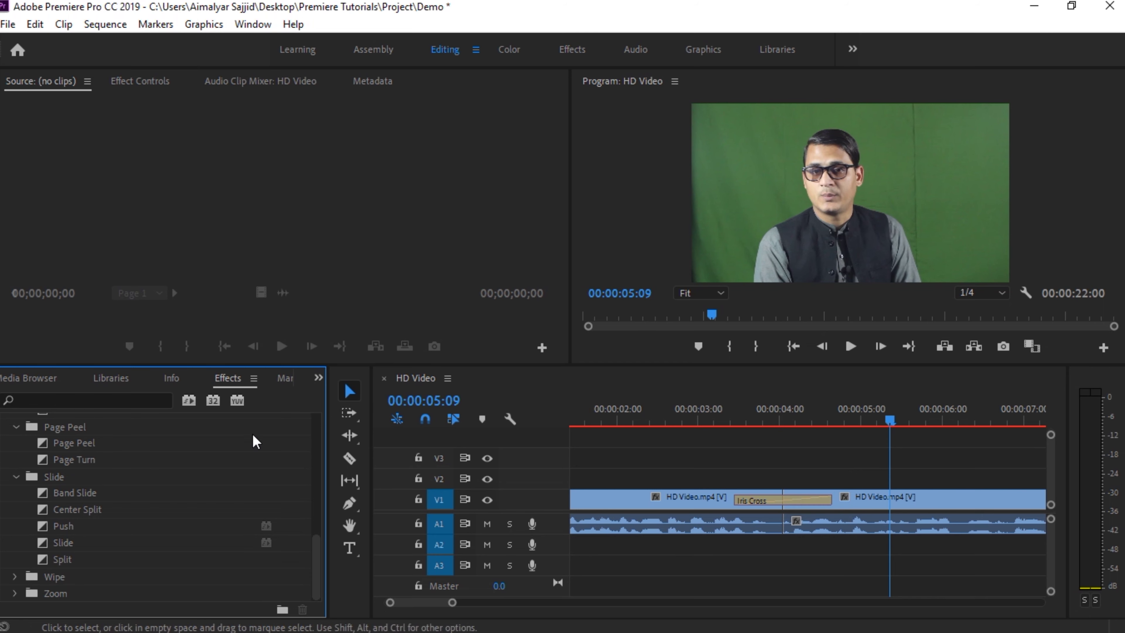
pyautogui.moveTo(73, 509); pyautogui.dragTo(760, 518)
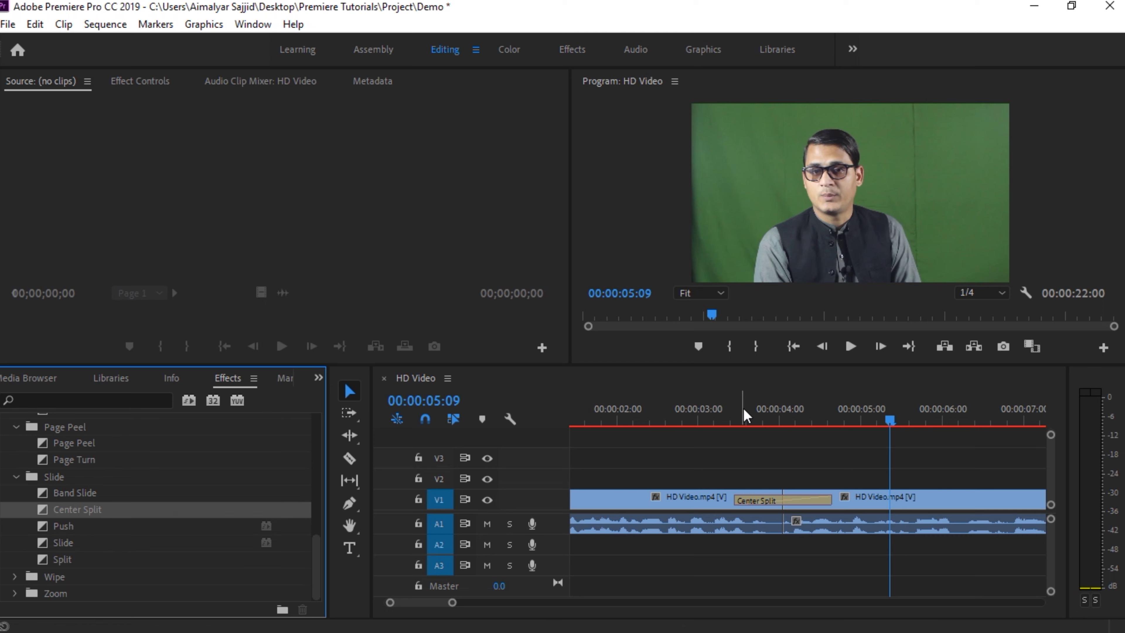
pyautogui.click(734, 415)
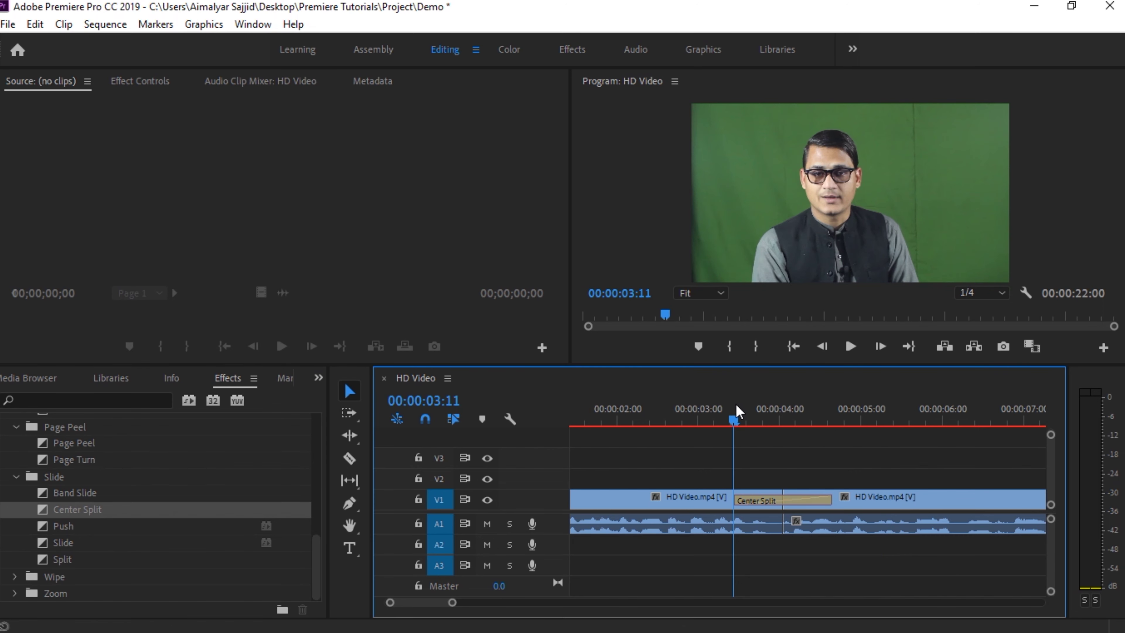
pyautogui.press('space')
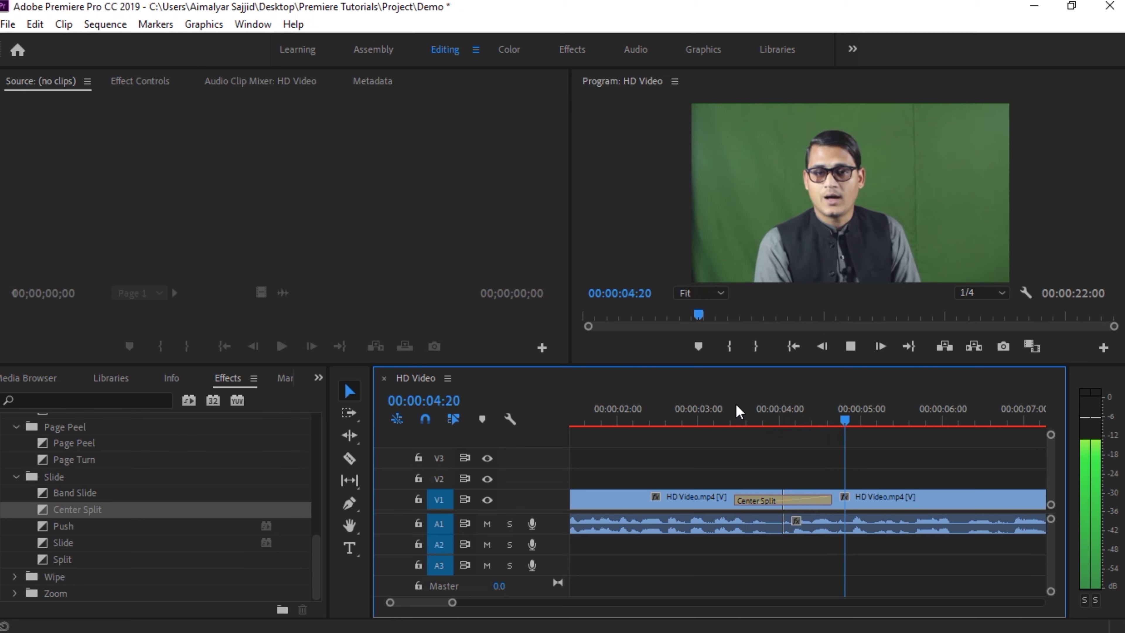
pyautogui.press('space')
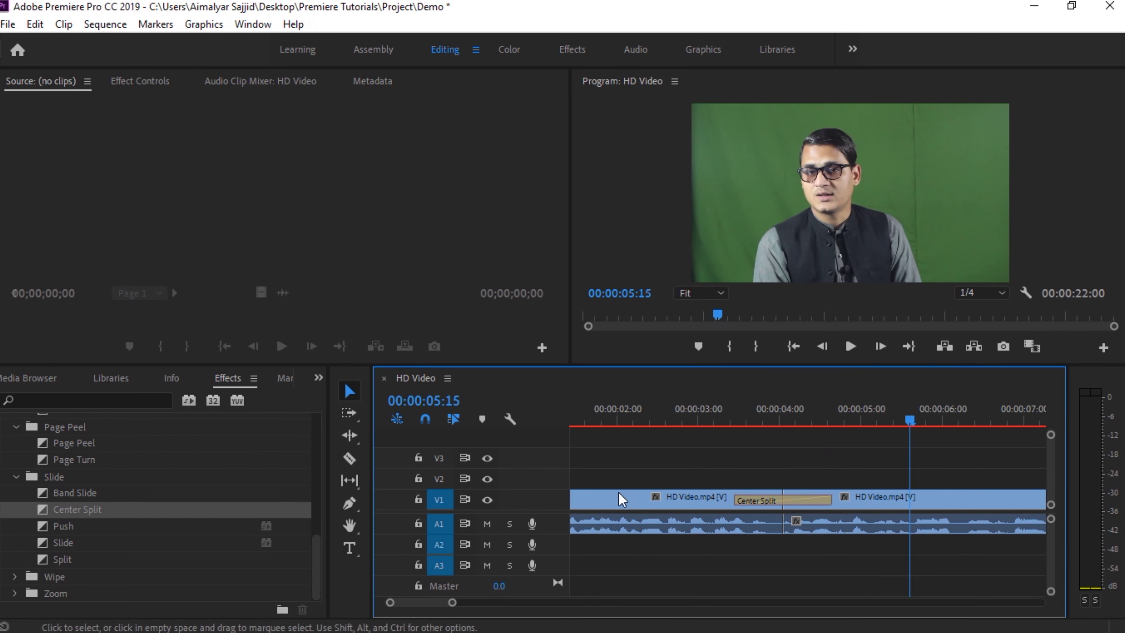
# Step: Delete both HD Video.mp4 segments with their audio from the sequence, leaving all tracks empty
pyautogui.moveTo(452, 603); pyautogui.dragTo(532, 603)
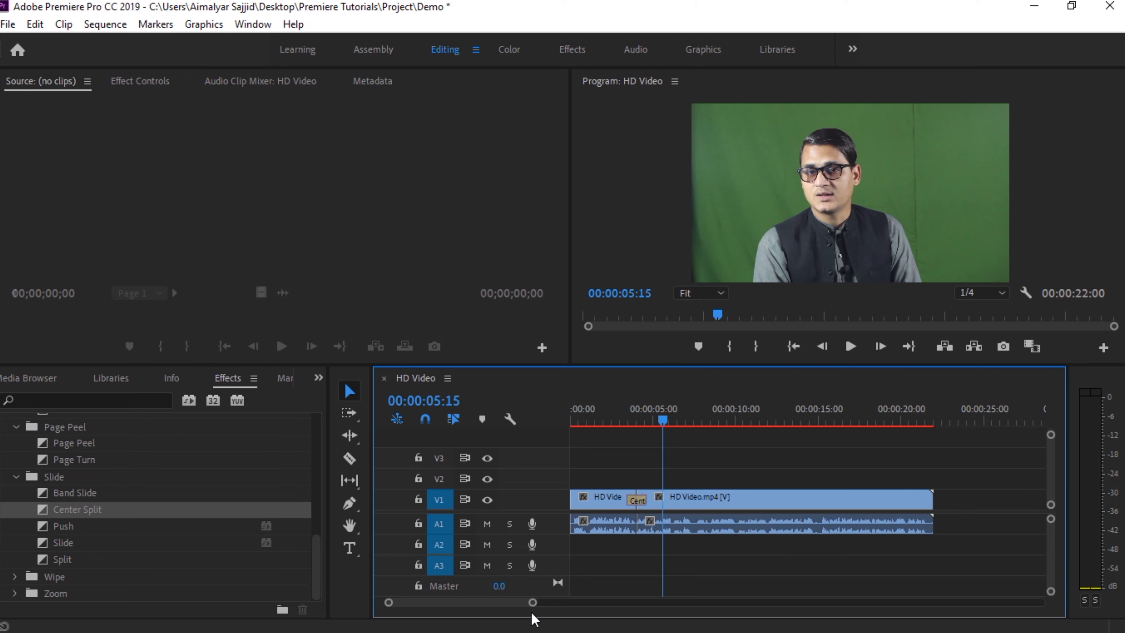
pyautogui.moveTo(926, 554); pyautogui.dragTo(601, 493)
pyautogui.press('Delete')
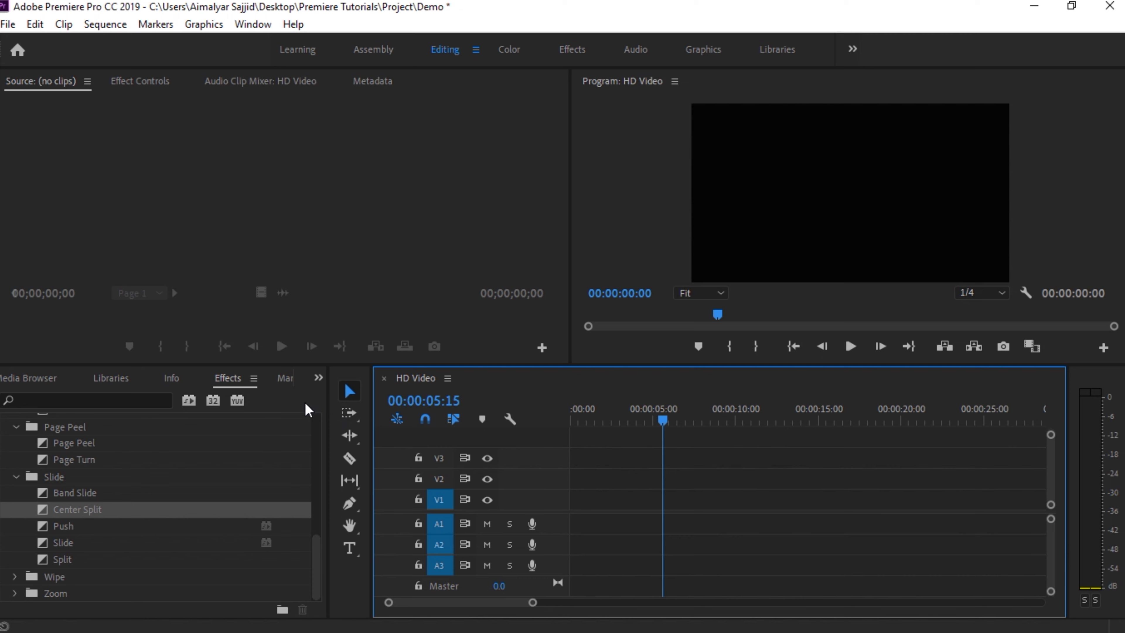
# Step: Import the images 2 (1), 2 (2) and 2 (3) from the Demo folder into the project
pyautogui.click(319, 378)
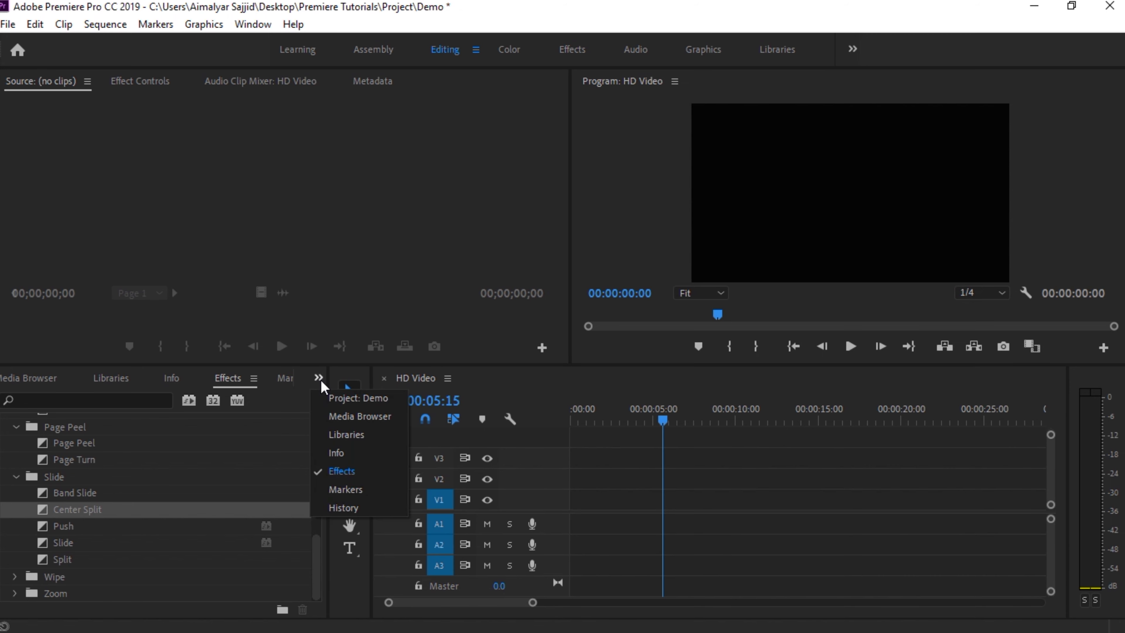
pyautogui.click(358, 403)
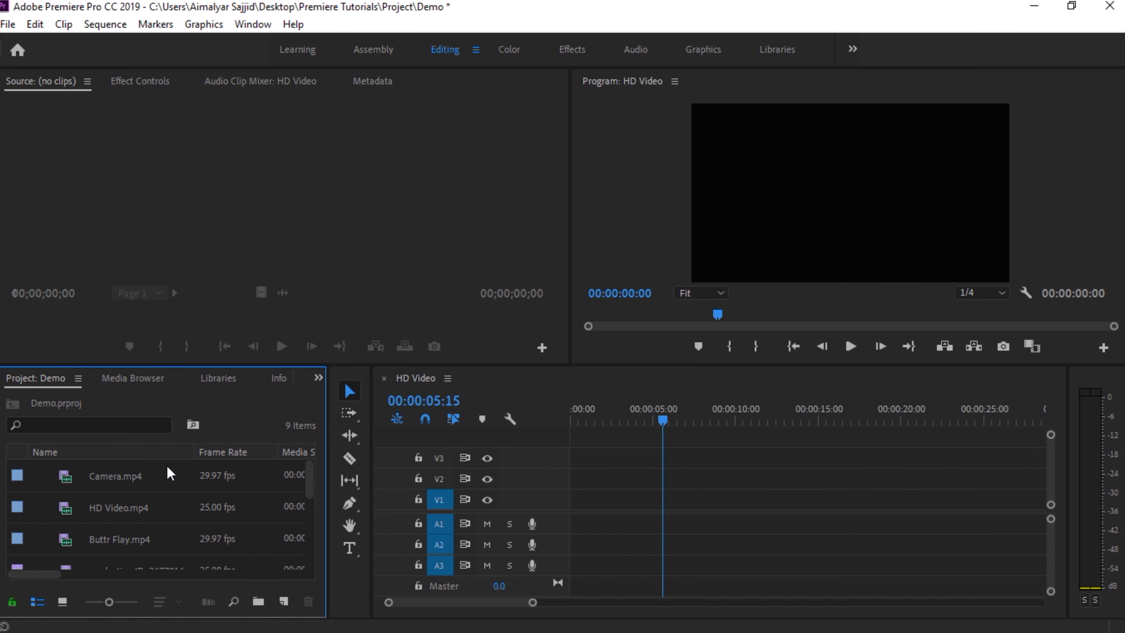
pyautogui.rightClick(173, 473)
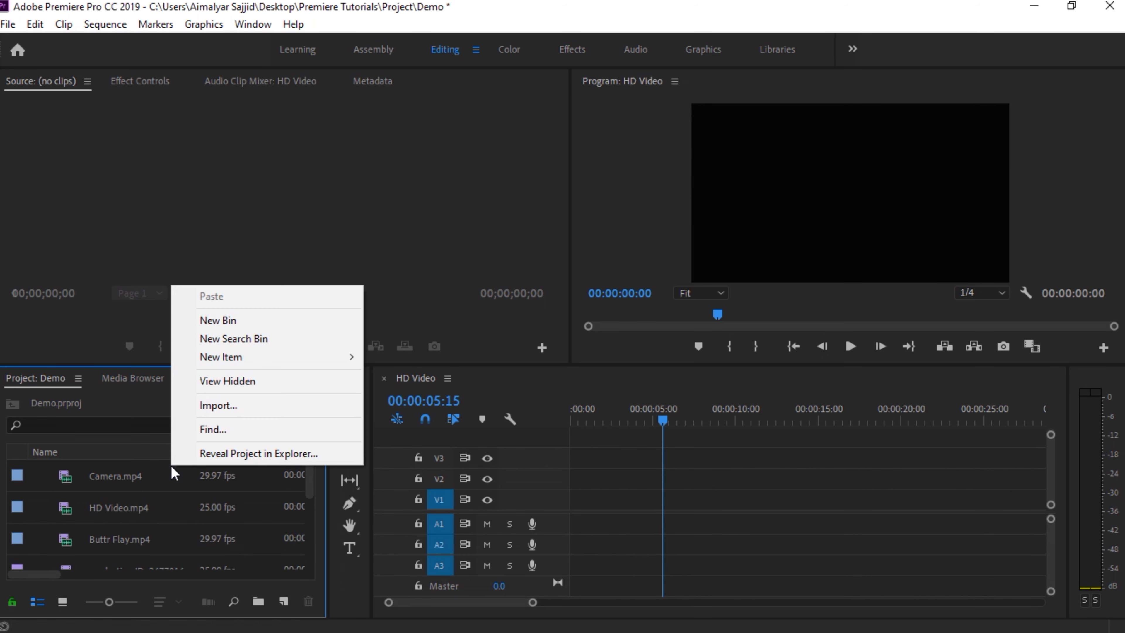
pyautogui.click(246, 406)
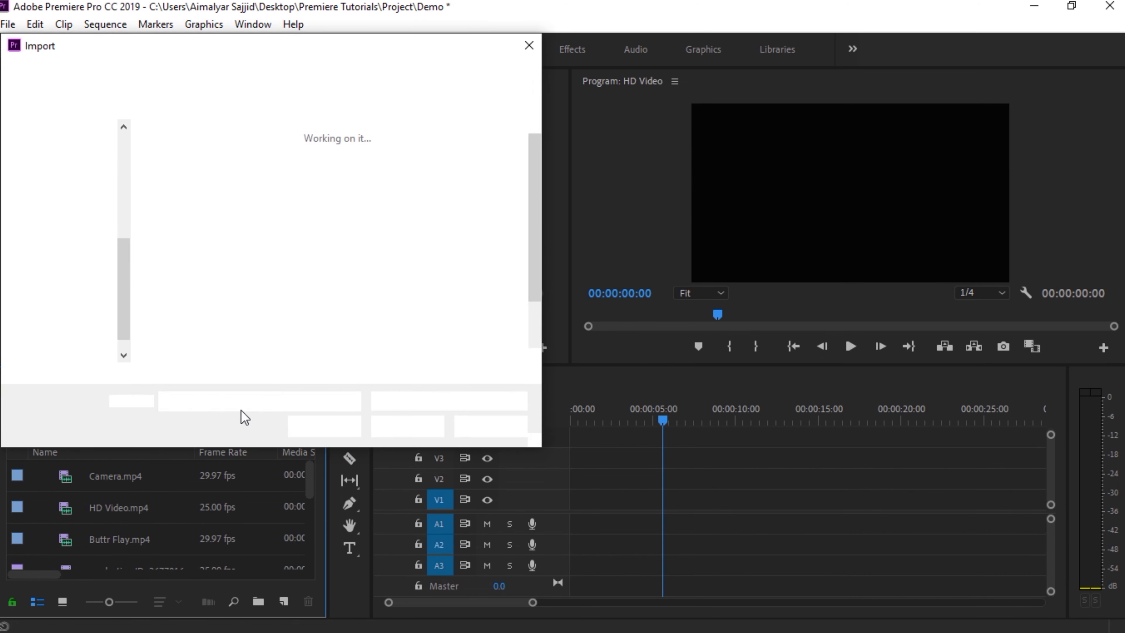
pyautogui.click(392, 148)
pyautogui.keyDown('ctrl'); pyautogui.click(275, 149); pyautogui.keyUp('ctrl')
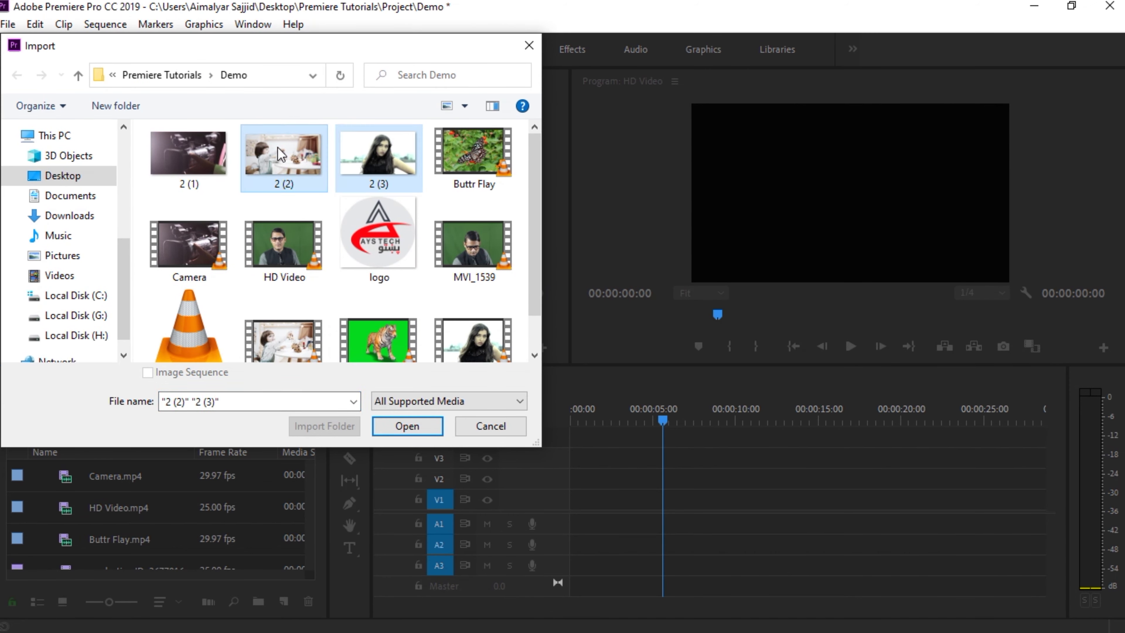
pyautogui.keyDown('ctrl'); pyautogui.click(200, 146); pyautogui.keyUp('ctrl')
pyautogui.click(401, 419)
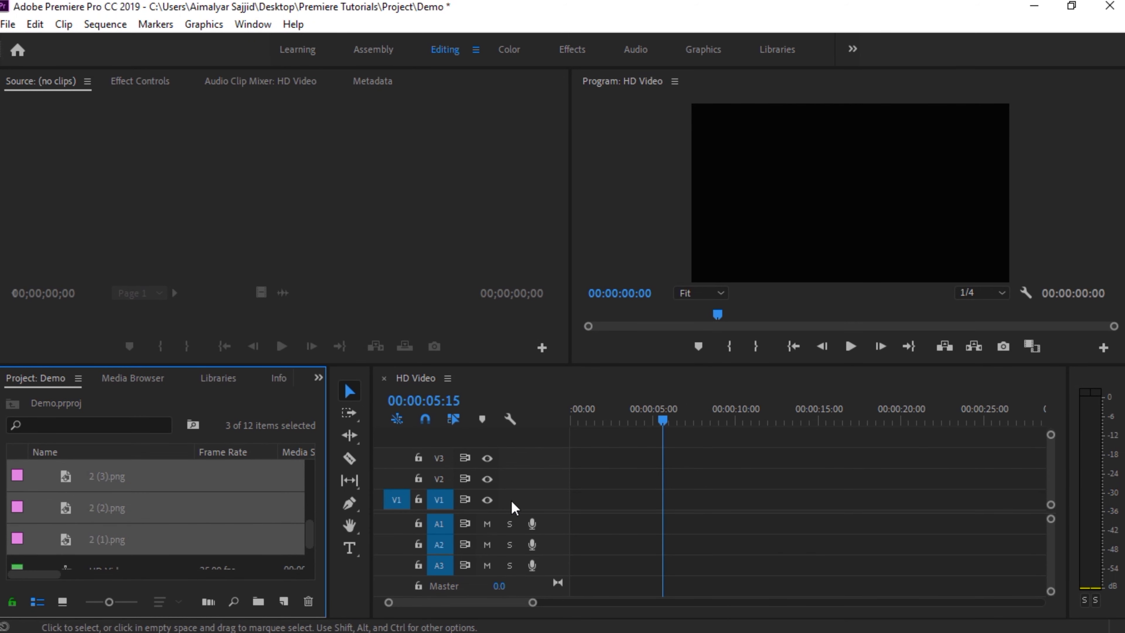
# Step: Place 2 (3).png, 2 (2).png and 2 (1).png one after another on track V1 from the start of the sequence
pyautogui.click(126, 521)
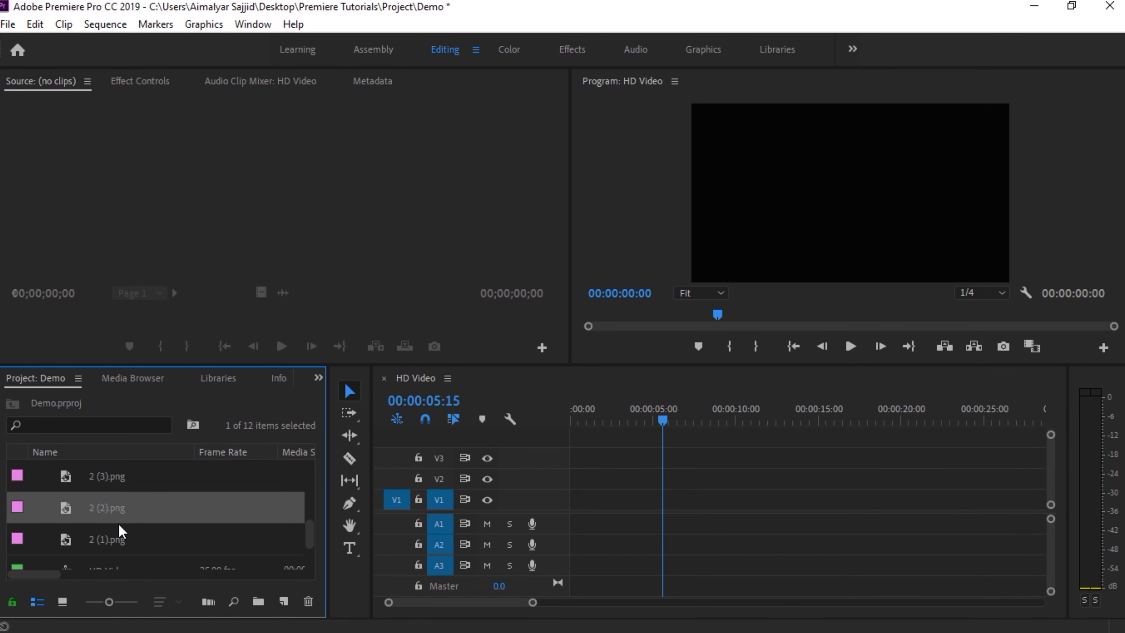
pyautogui.keyDown('ctrl'); pyautogui.click(107, 481); pyautogui.keyUp('ctrl')
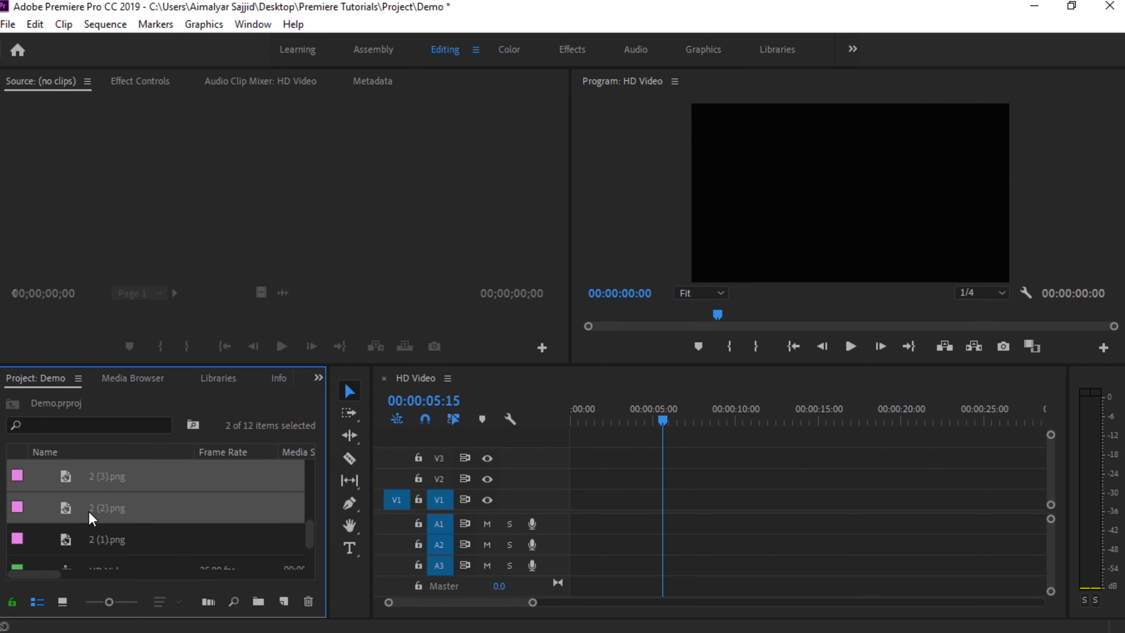
pyautogui.keyDown('ctrl'); pyautogui.click(95, 534); pyautogui.keyUp('ctrl')
pyautogui.moveTo(390, 550); pyautogui.dragTo(625, 503)
# Step: Play the image sequence from its start, and again from the cut between 2 (2).png and 2 (1).png
pyautogui.moveTo(666, 413); pyautogui.dragTo(548, 429)
pyautogui.press('space')
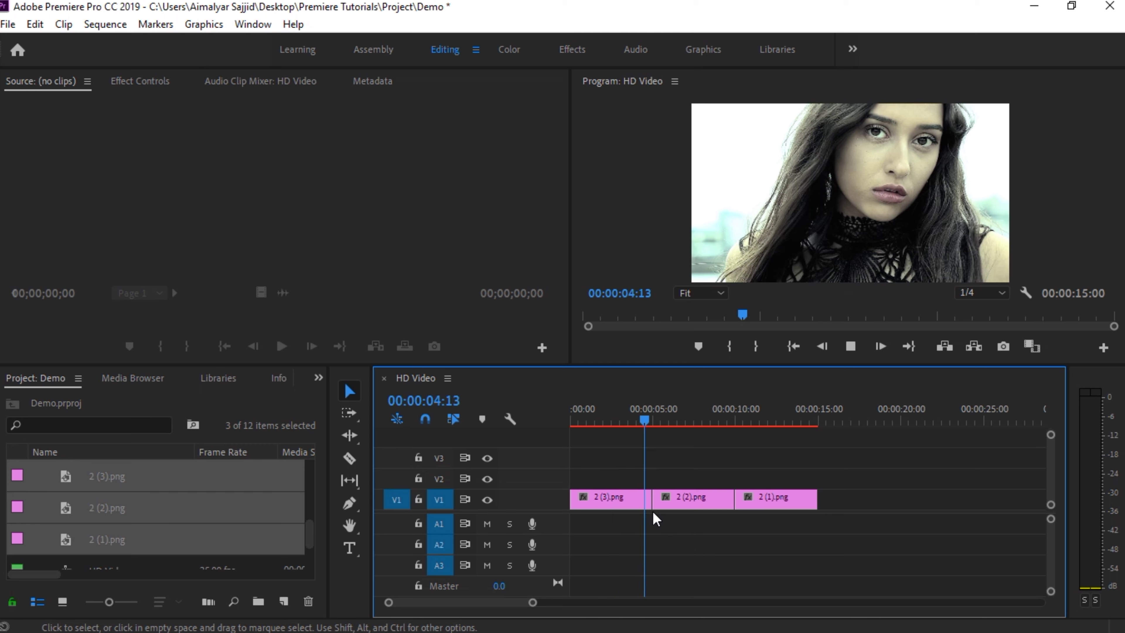
pyautogui.click(734, 412)
pyautogui.press('space')
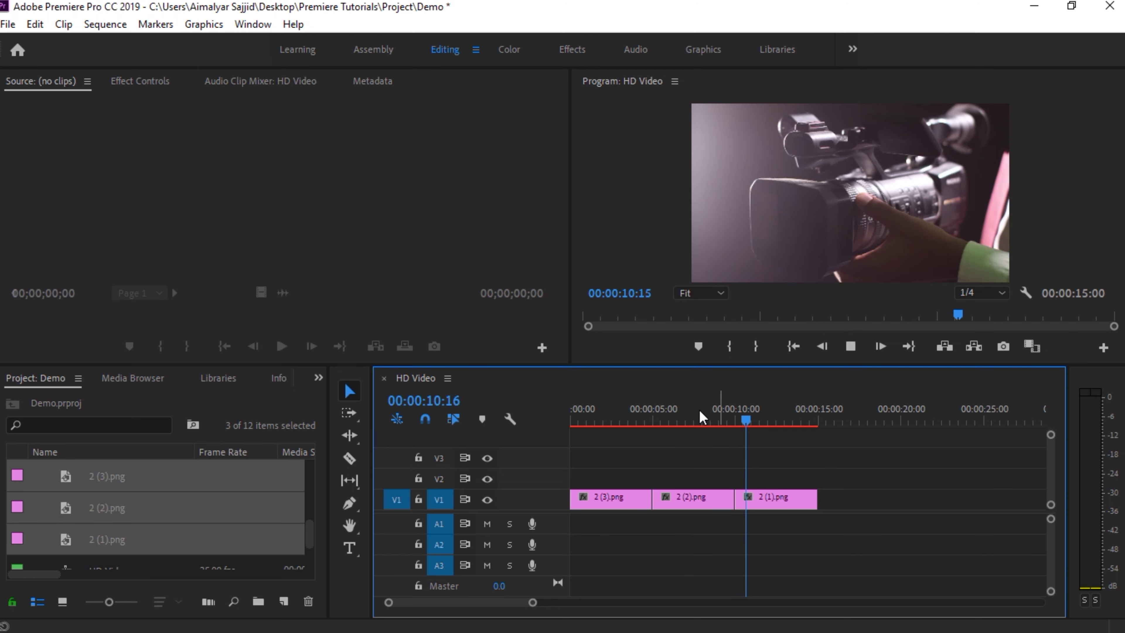
pyautogui.press('space')
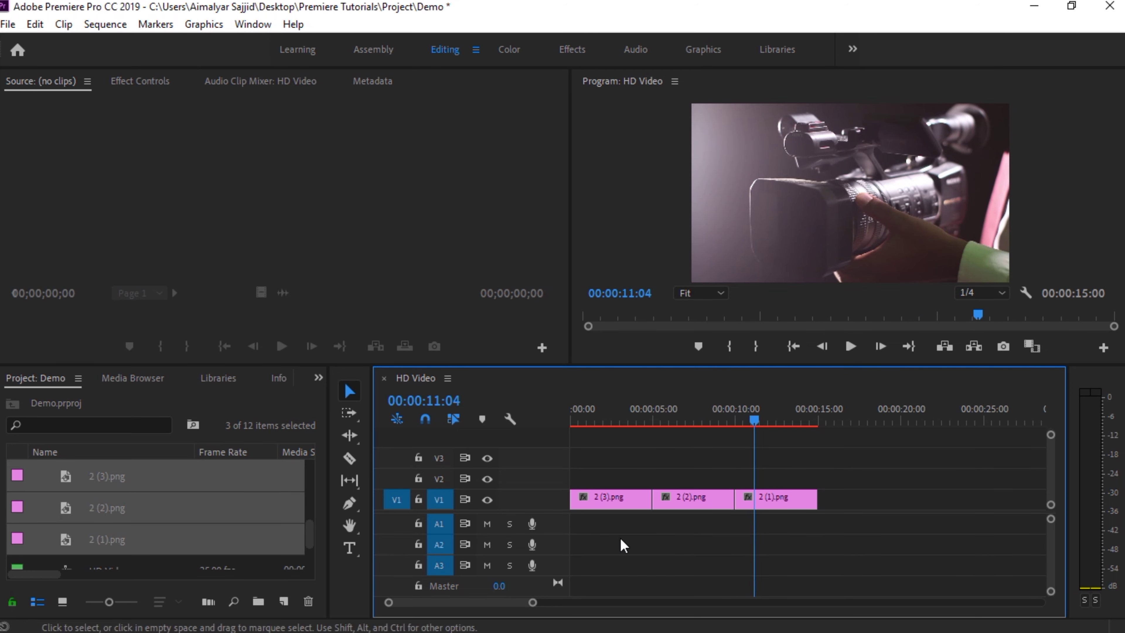
pyautogui.click(768, 504)
pyautogui.keyDown('shift'); pyautogui.click(709, 500); pyautogui.keyUp('shift')
pyautogui.keyDown('shift'); pyautogui.click(638, 506); pyautogui.keyUp('shift')
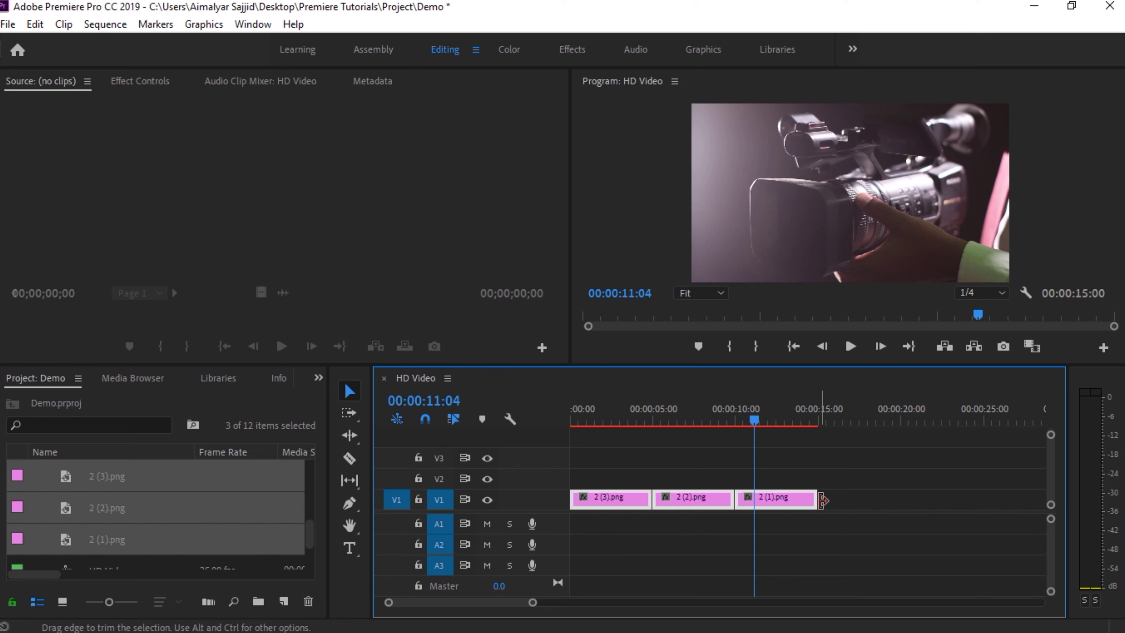
pyautogui.moveTo(816, 500)
pyautogui.mouseDown()
pyautogui.moveTo(793, 499)
pyautogui.moveTo(813, 501)
pyautogui.mouseUp()
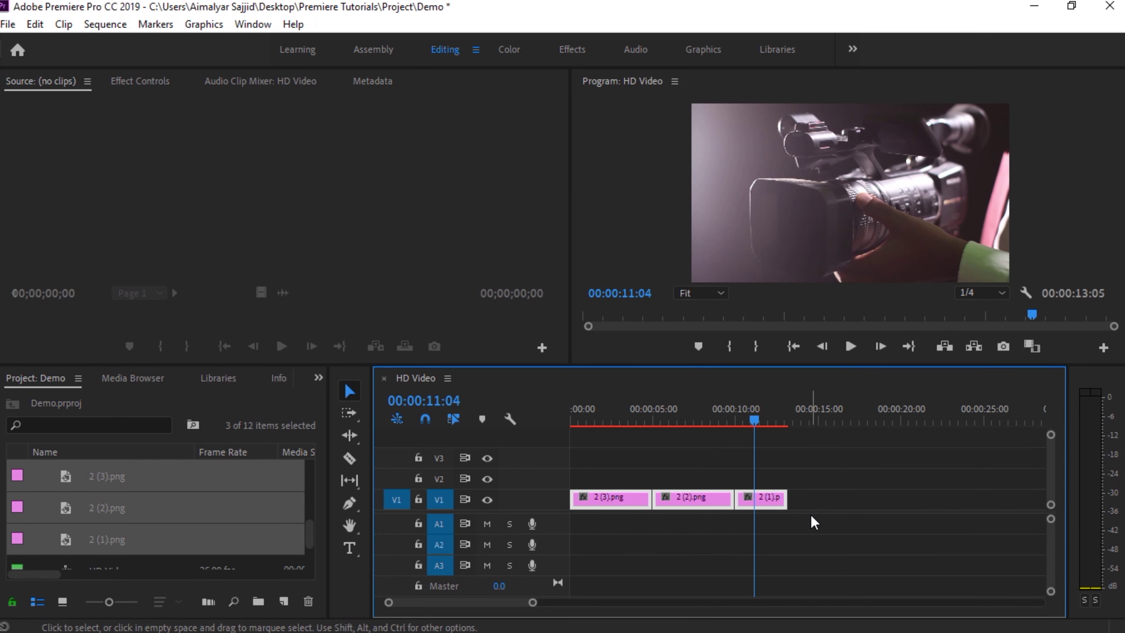
pyautogui.click(816, 499)
pyautogui.moveTo(815, 498); pyautogui.dragTo(816, 499)
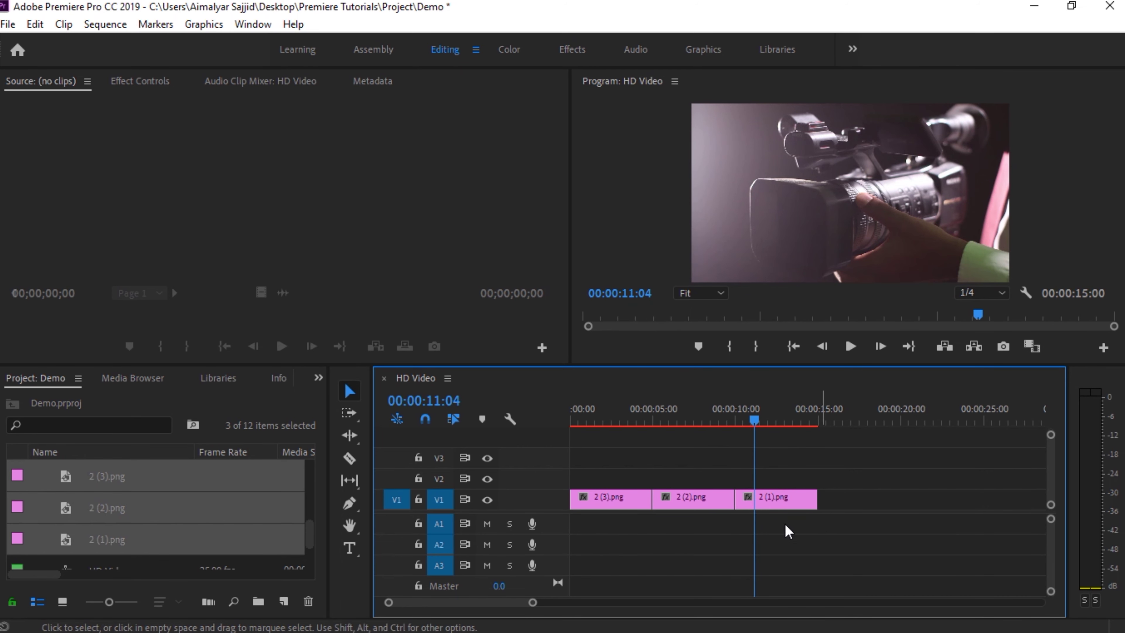
# Step: Apply the Clock Wipe transition between 2 (3).png and 2 (2).png, and Random Blocks between 2 (2).png and 2 (1).png
pyautogui.click(318, 378)
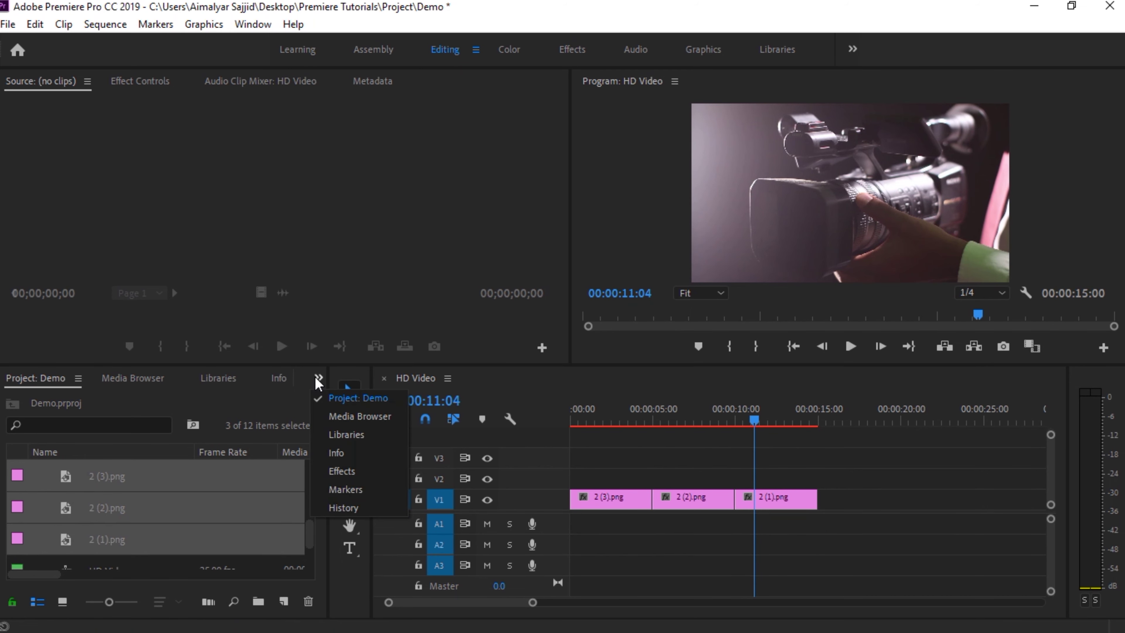
pyautogui.click(358, 472)
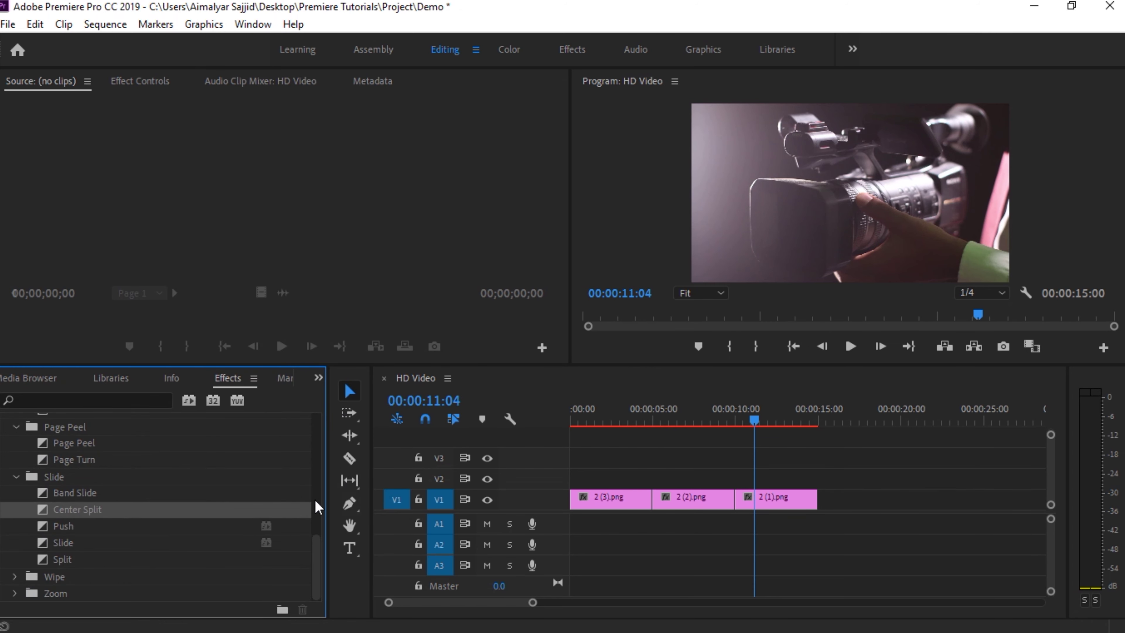
pyautogui.click(15, 576)
pyautogui.scroll(-4, 320, 560)
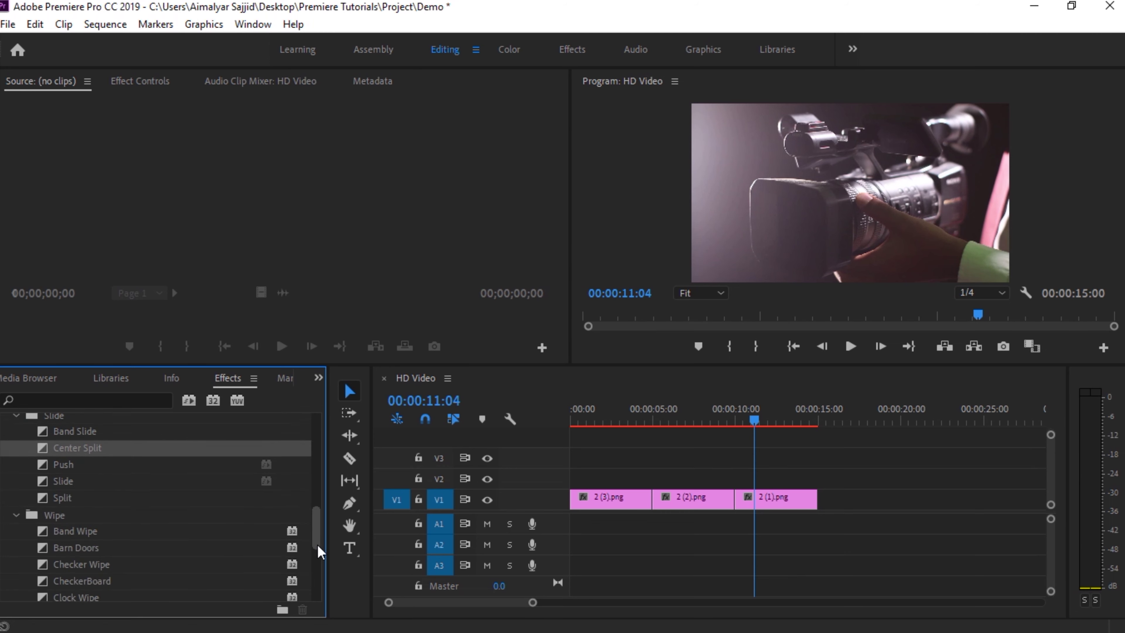
pyautogui.moveTo(76, 462); pyautogui.dragTo(657, 505)
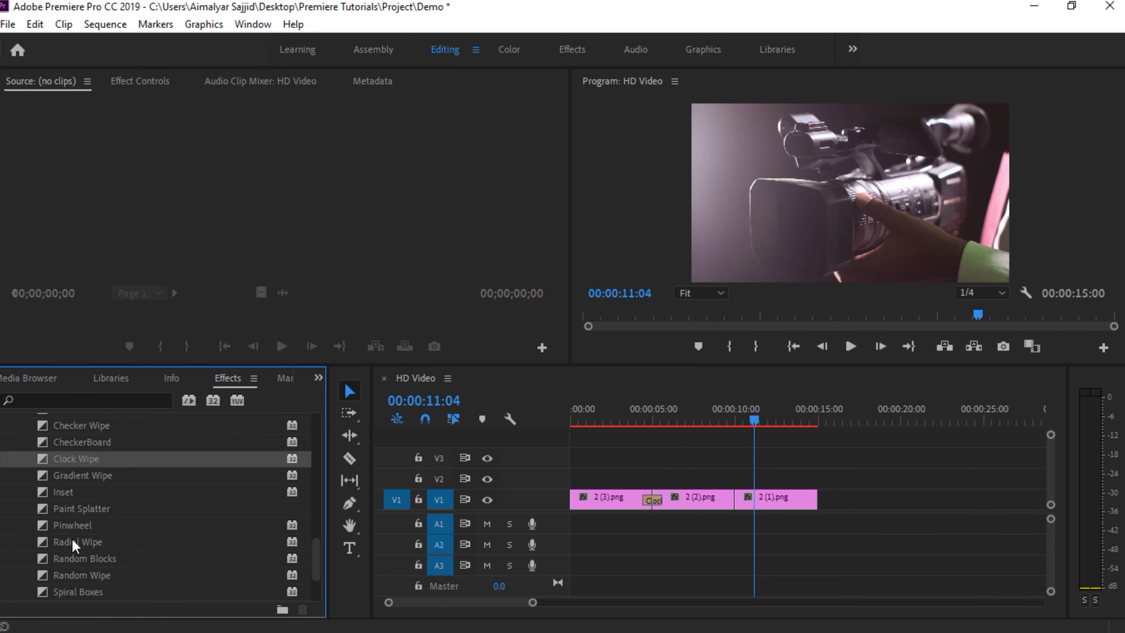
pyautogui.moveTo(87, 564); pyautogui.dragTo(736, 497)
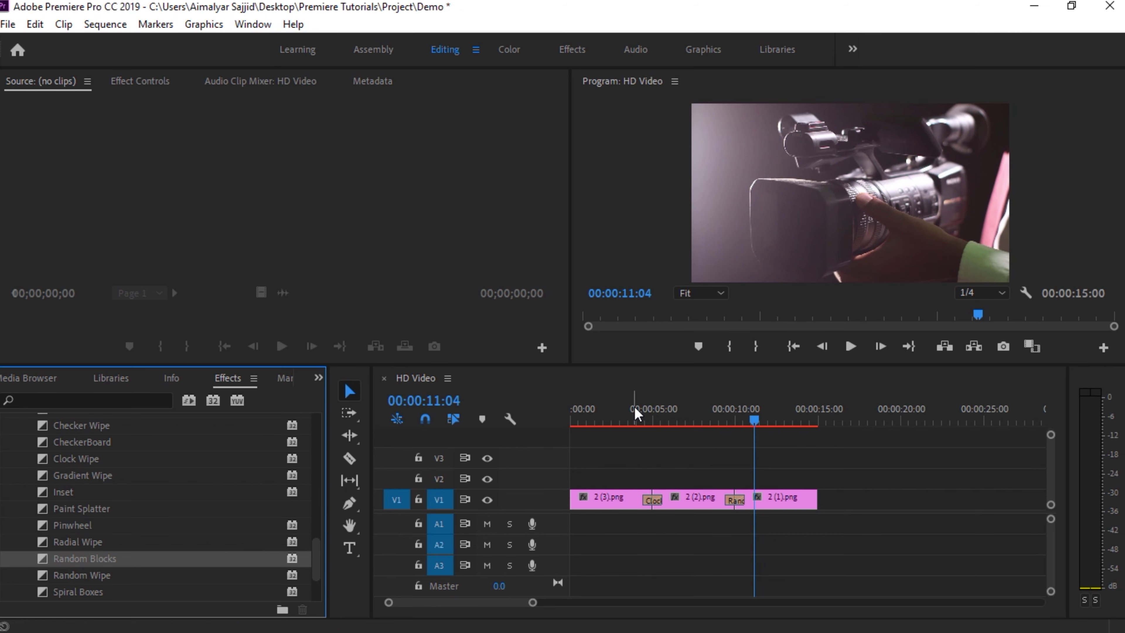
# Step: Play the sequence from about 4 seconds to preview the Clock Wipe and Random Blocks transitions
pyautogui.click(635, 407)
pyautogui.press('space')
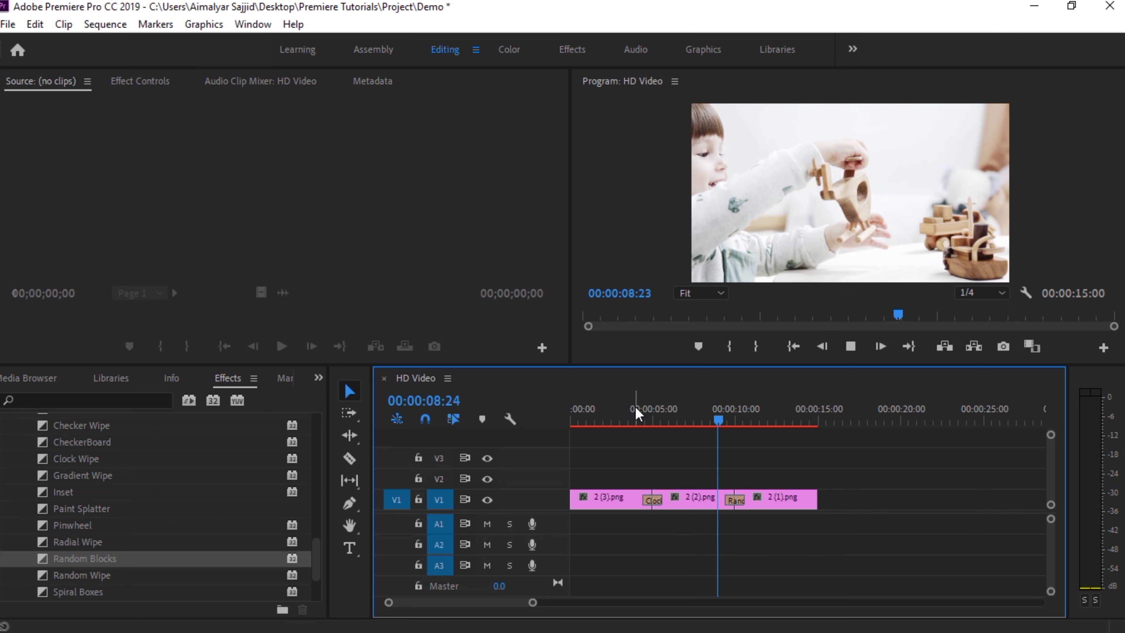
pyautogui.press('space')
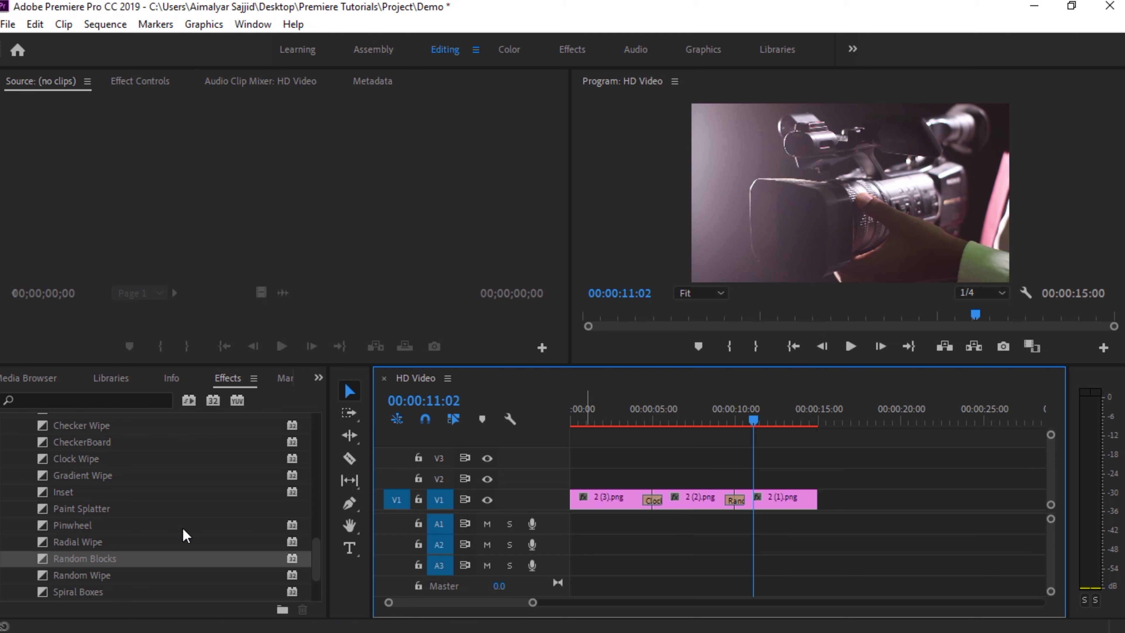
# Step: Replace the transition at the first cut with Zig-Zag Blocks and the one at the second cut with Wedge Wipe
pyautogui.moveTo(314, 549); pyautogui.dragTo(320, 585)
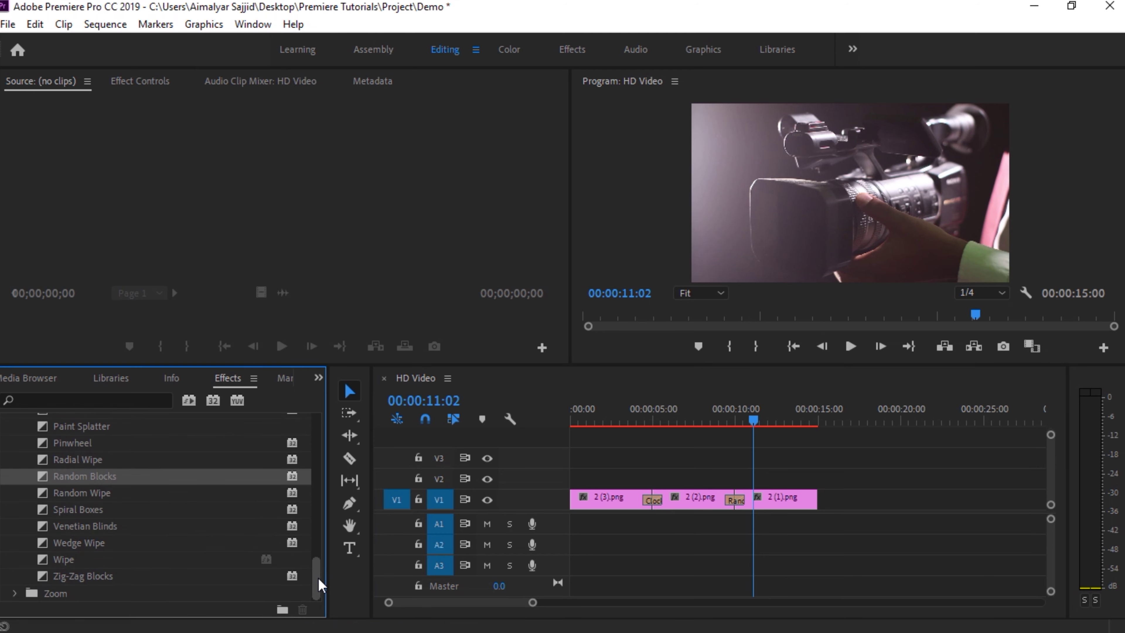
pyautogui.moveTo(94, 581); pyautogui.dragTo(652, 500)
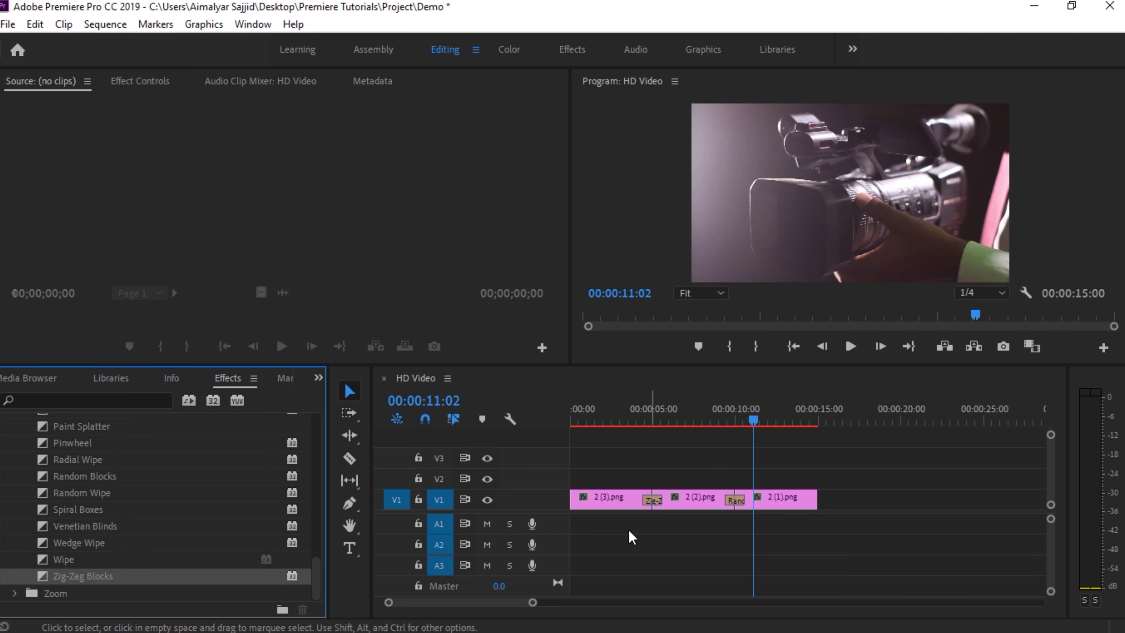
pyautogui.moveTo(86, 552); pyautogui.dragTo(745, 513)
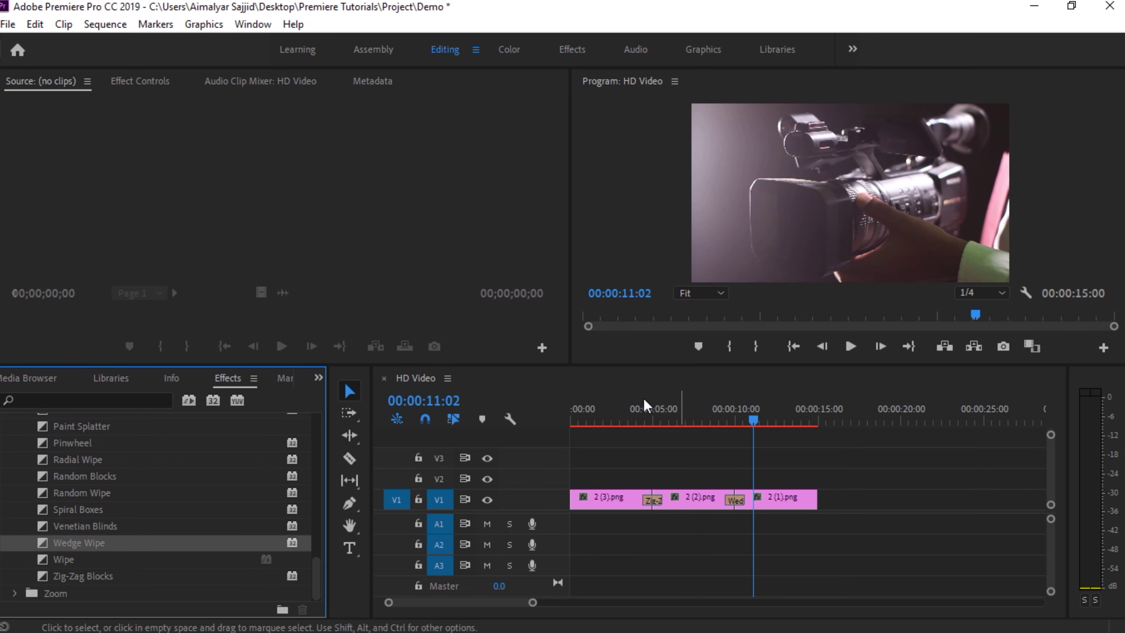
# Step: Play the sequence from just before the first cut to preview the Zig-Zag Blocks and Wedge Wipe transitions
pyautogui.click(634, 414)
pyautogui.press('space')
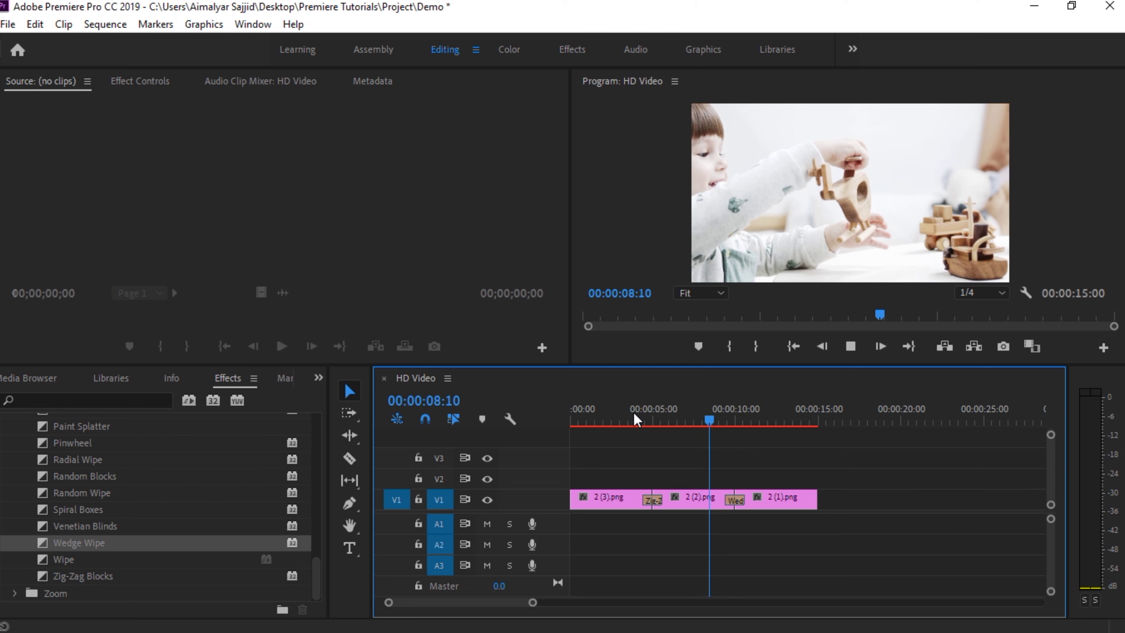
pyautogui.press('space')
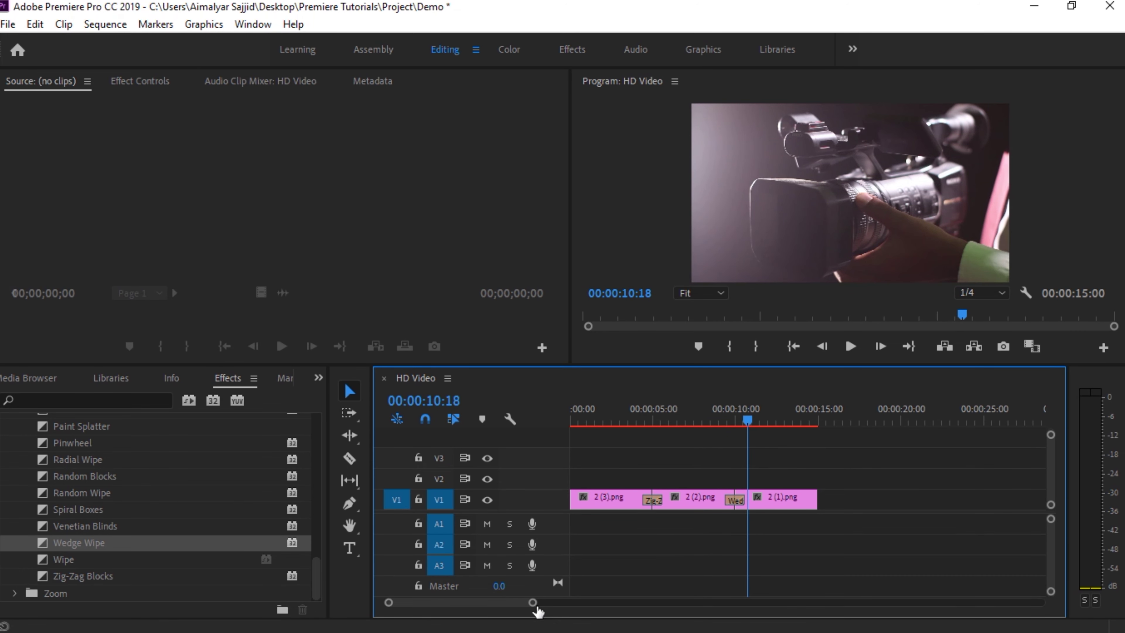
# Step: Lengthen the Wedge Wipe transition between 2 (2).png and 2 (1).png, setting its duration to 00:00:5:06
pyautogui.moveTo(533, 607); pyautogui.dragTo(478, 603)
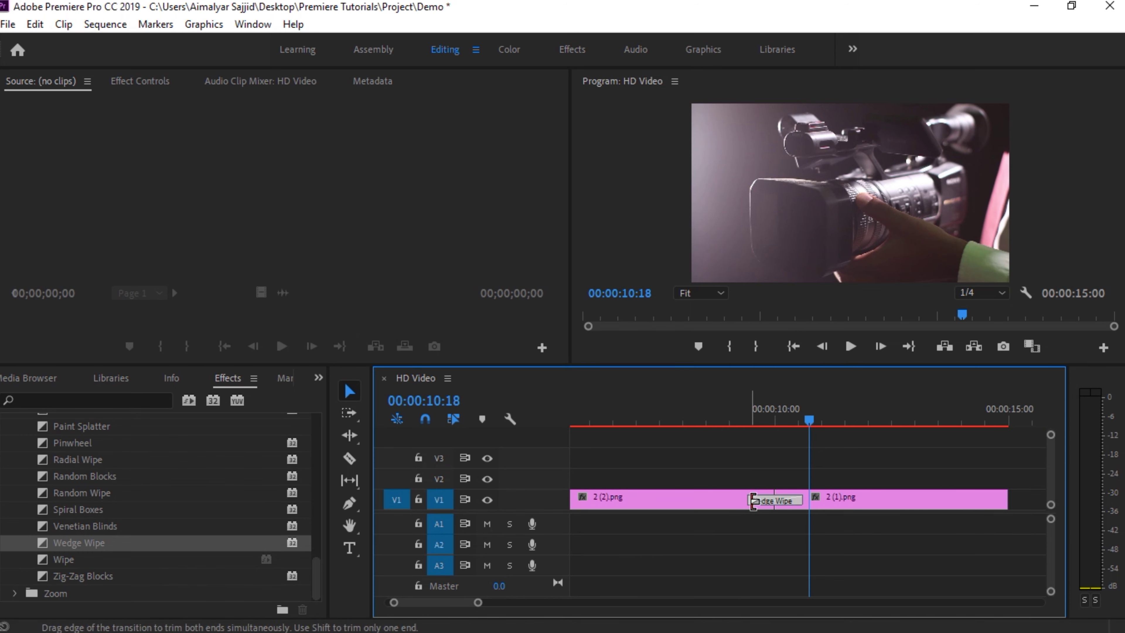
pyautogui.moveTo(733, 501)
pyautogui.mouseDown()
pyautogui.moveTo(696, 503)
pyautogui.moveTo(723, 515)
pyautogui.mouseUp()
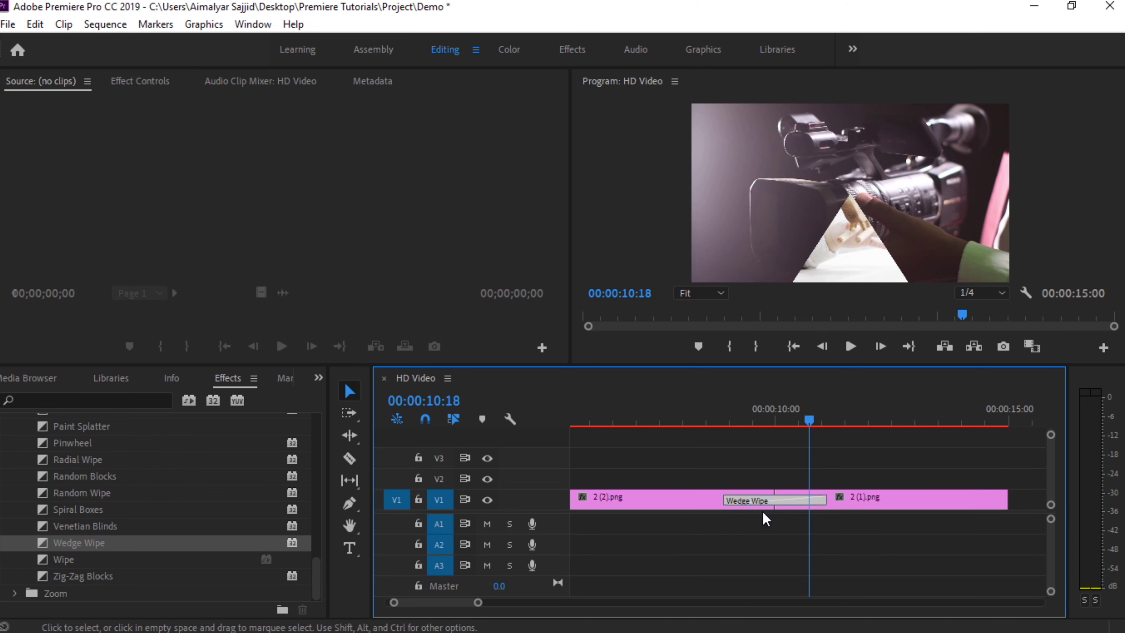
pyautogui.doubleClick(762, 504)
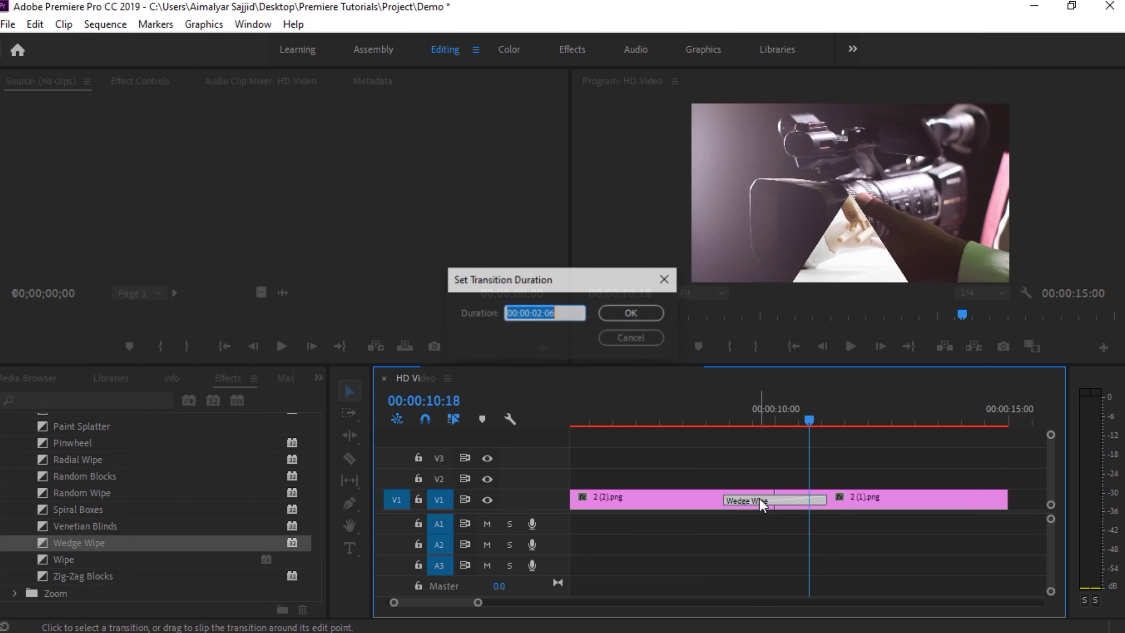
pyautogui.moveTo(563, 288); pyautogui.dragTo(512, 363)
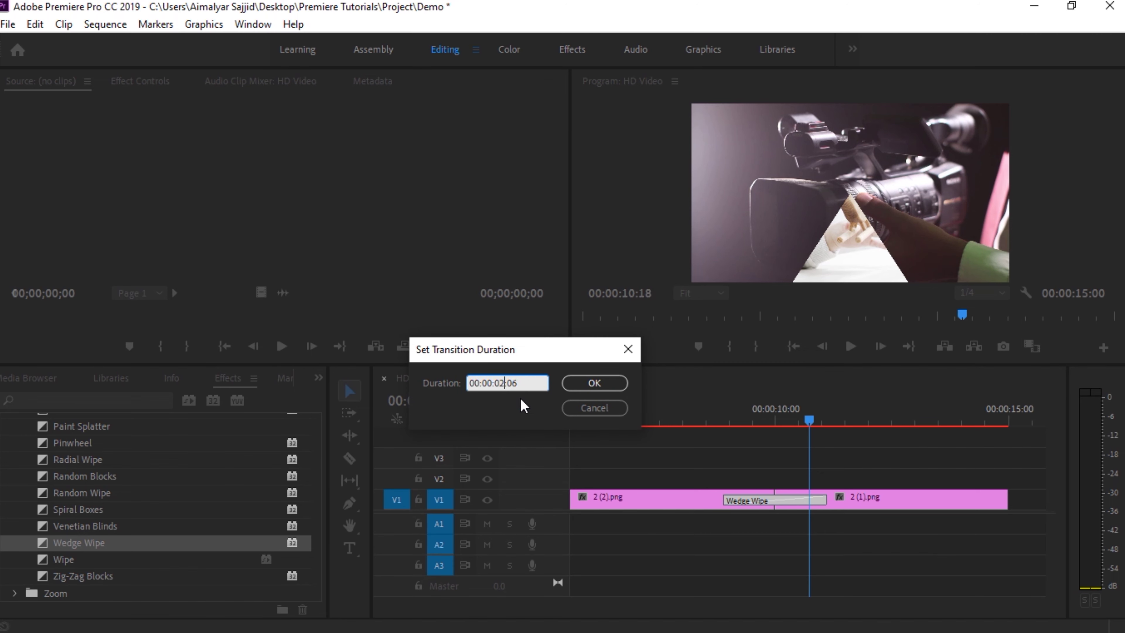
pyautogui.press('Left')
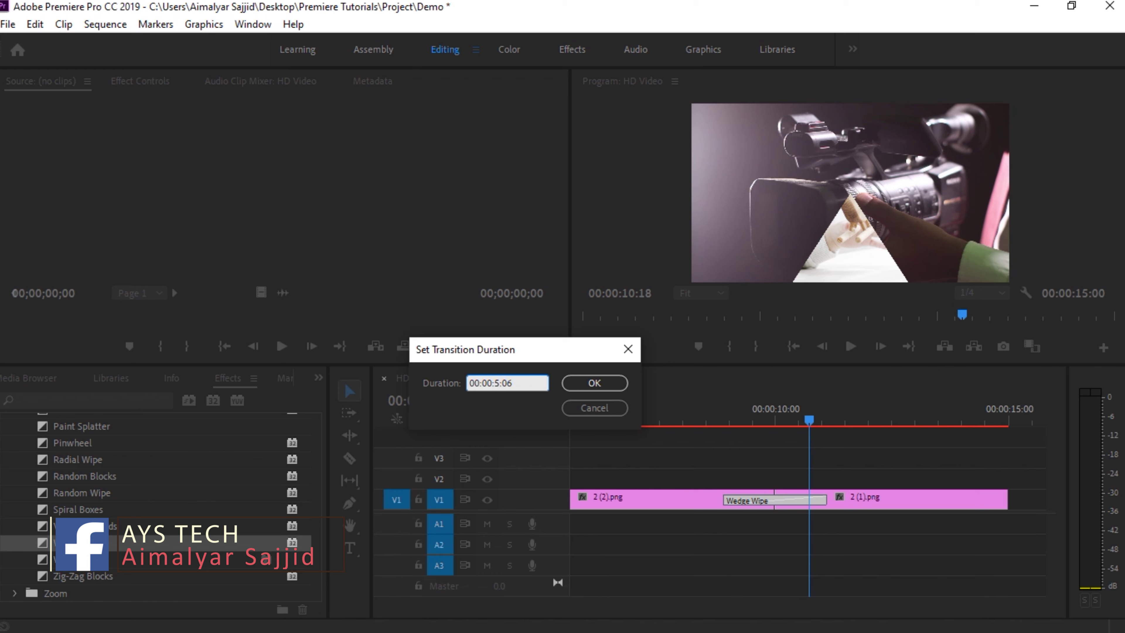
pyautogui.write(':')
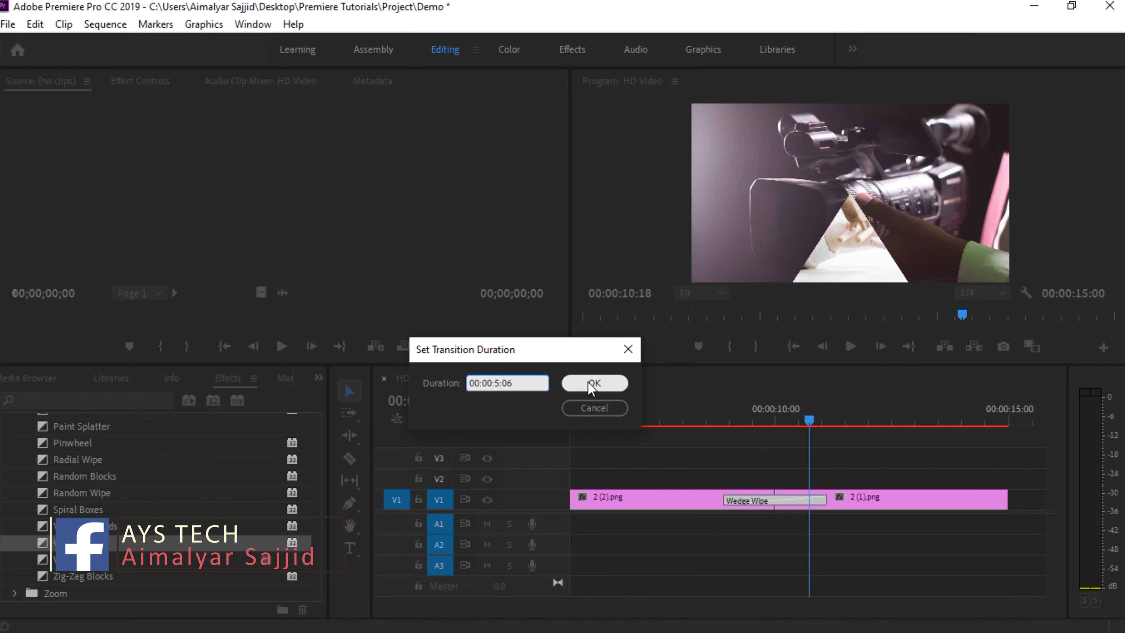
pyautogui.click(591, 384)
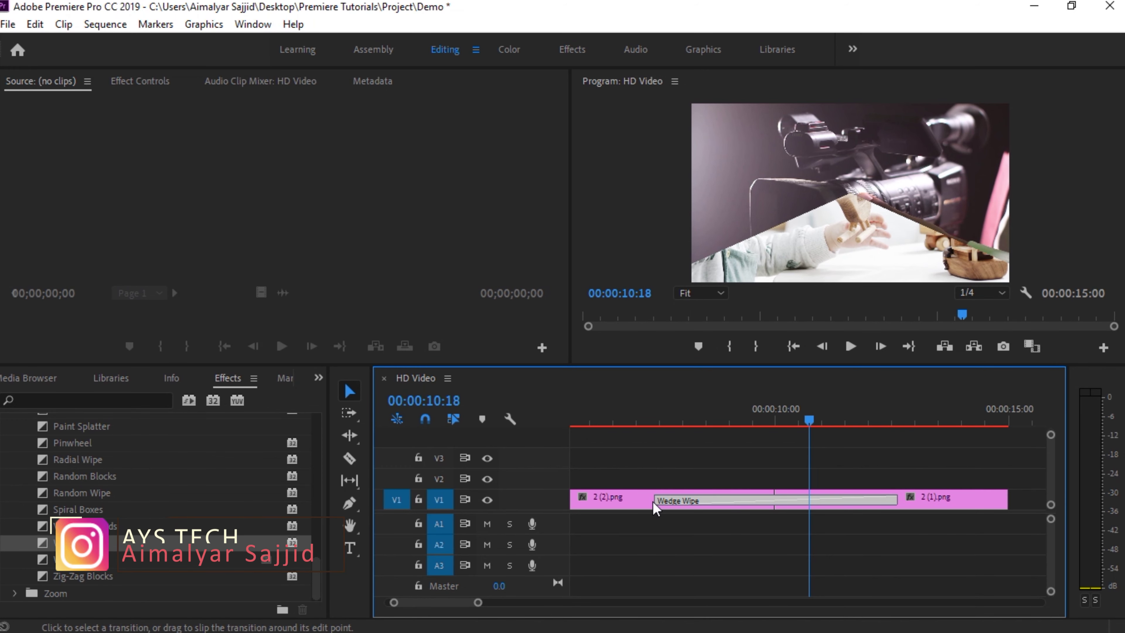
# Step: Set the duration of the Zig-Zag Blocks transition between 2 (3).png and 2 (2).png to 00:00:3:05
pyautogui.moveTo(484, 602); pyautogui.dragTo(515, 603)
pyautogui.click(680, 506)
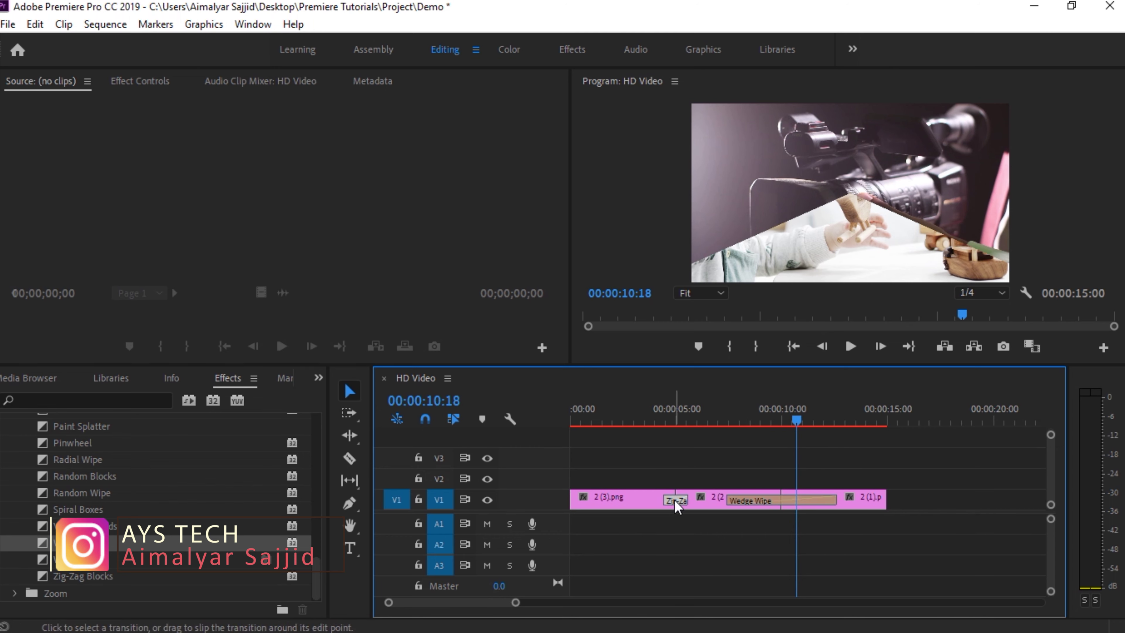
pyautogui.doubleClick(676, 505)
pyautogui.click(543, 311)
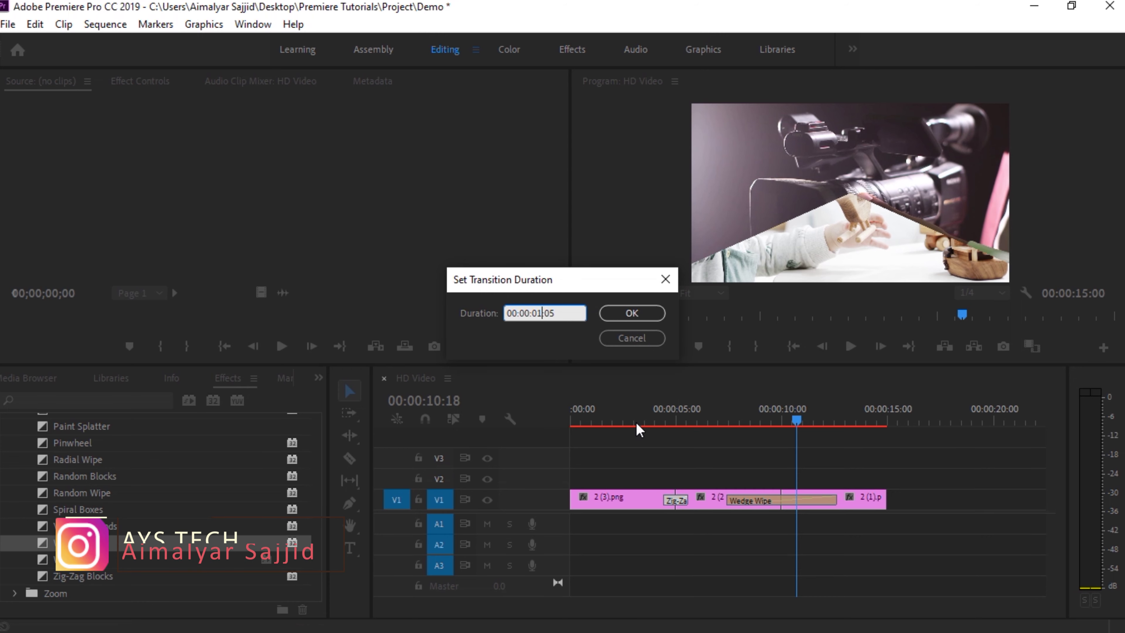
pyautogui.write('03')
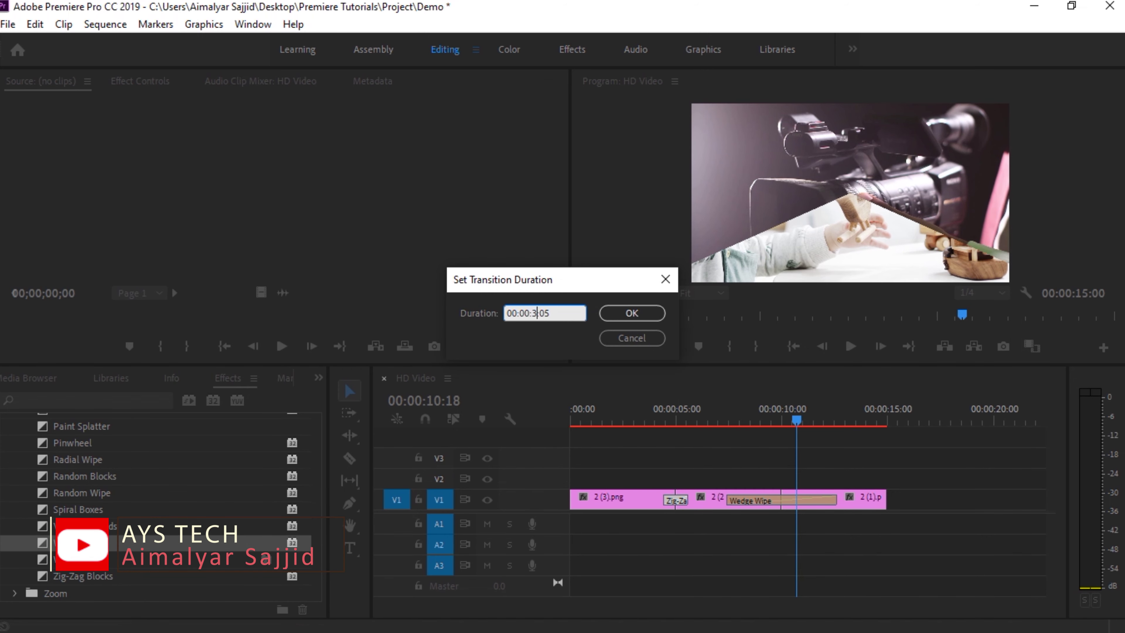
pyautogui.press('Return')
# Step: Play the sequence from its start through both lengthened transitions, stopping near 14 seconds
pyautogui.press('Home')
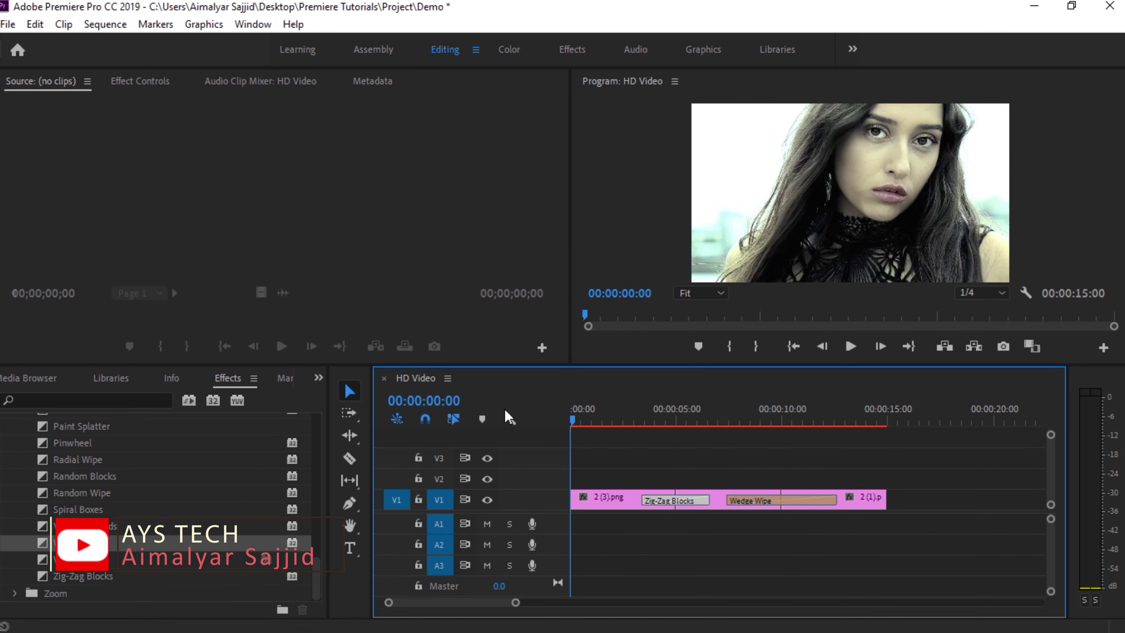
pyautogui.press('space')
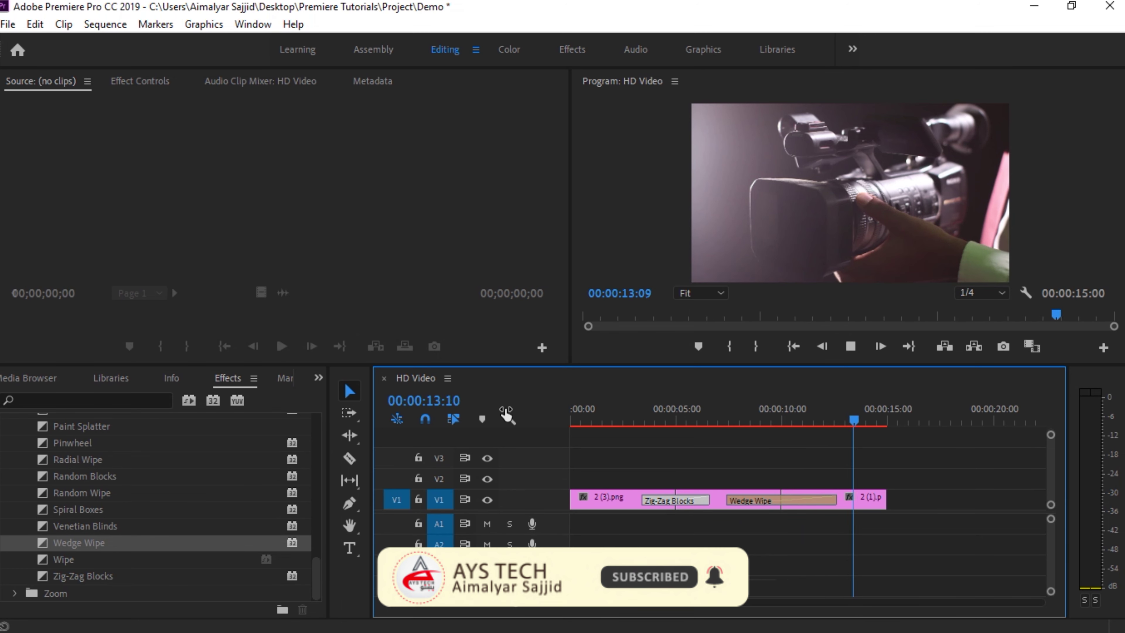
pyautogui.press('space')
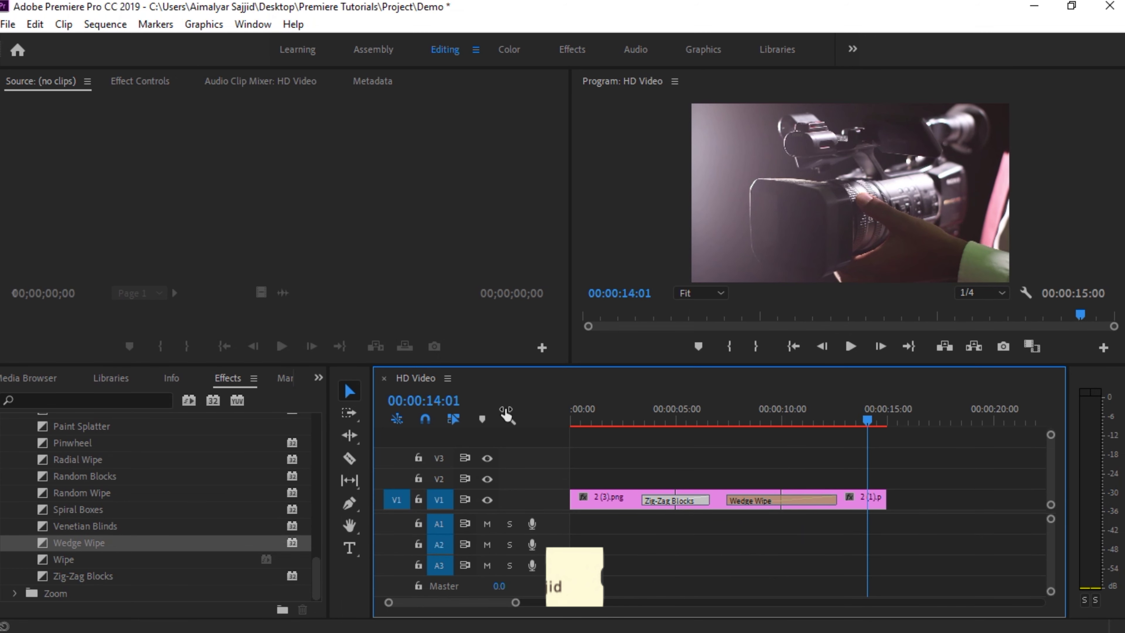